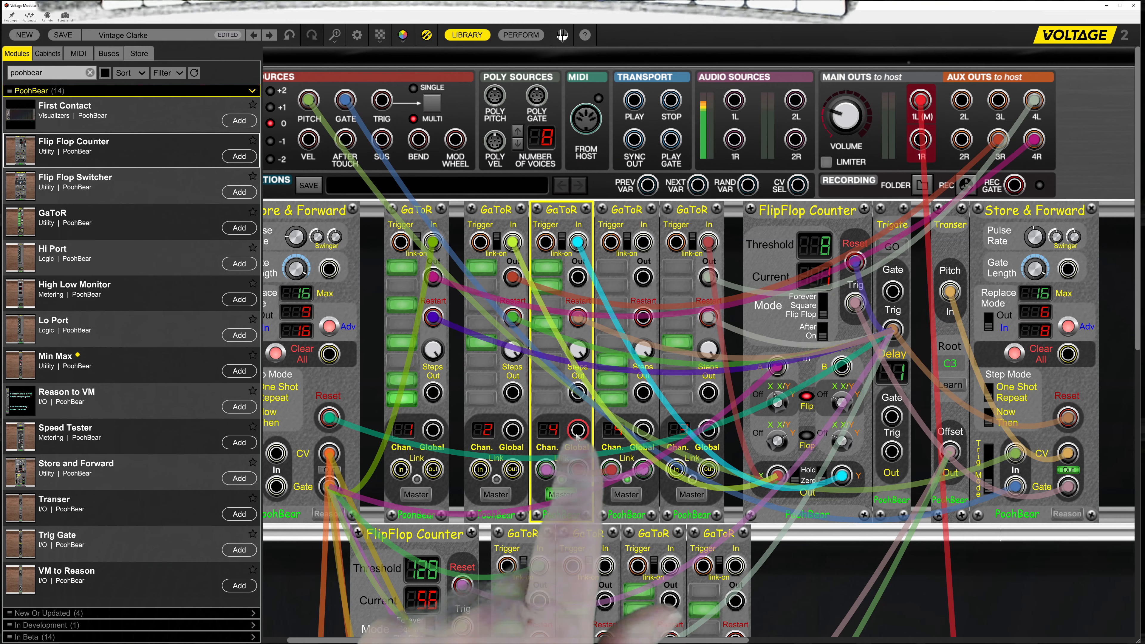
Patch the linked channel 4 GaToR pair's Global output to Aux Out 3R and audition the sequence from the first Store & Forward
{"action": "left_click_drag", "start_coordinate": [577, 429], "coordinate": [609, 417]}
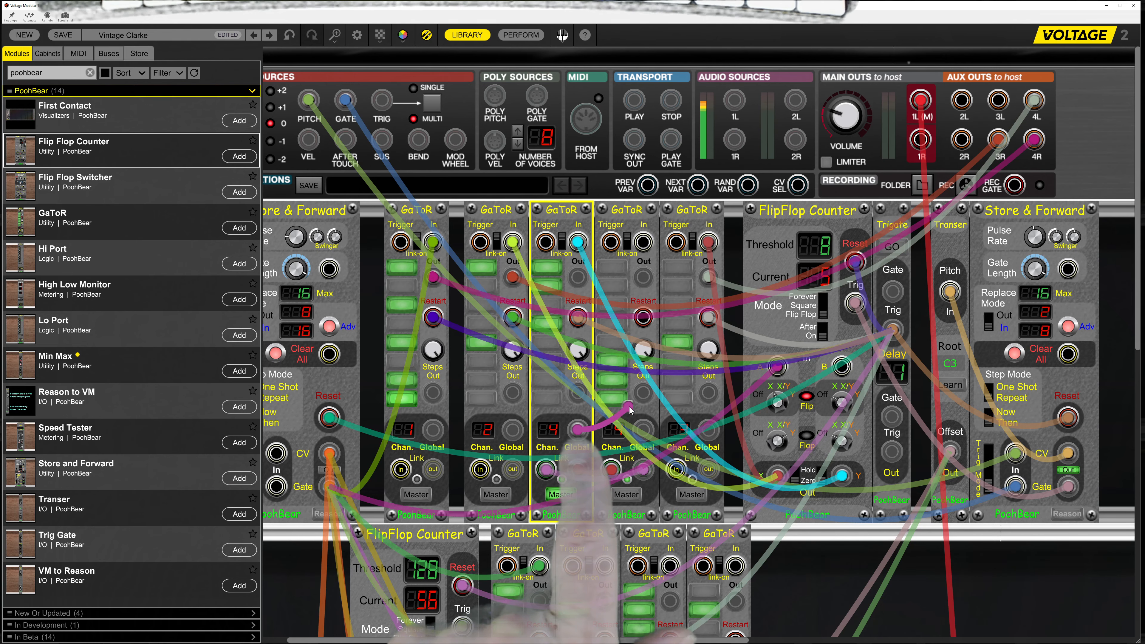
{"action": "left_click_drag", "start_coordinate": [630, 407], "coordinate": [999, 141]}
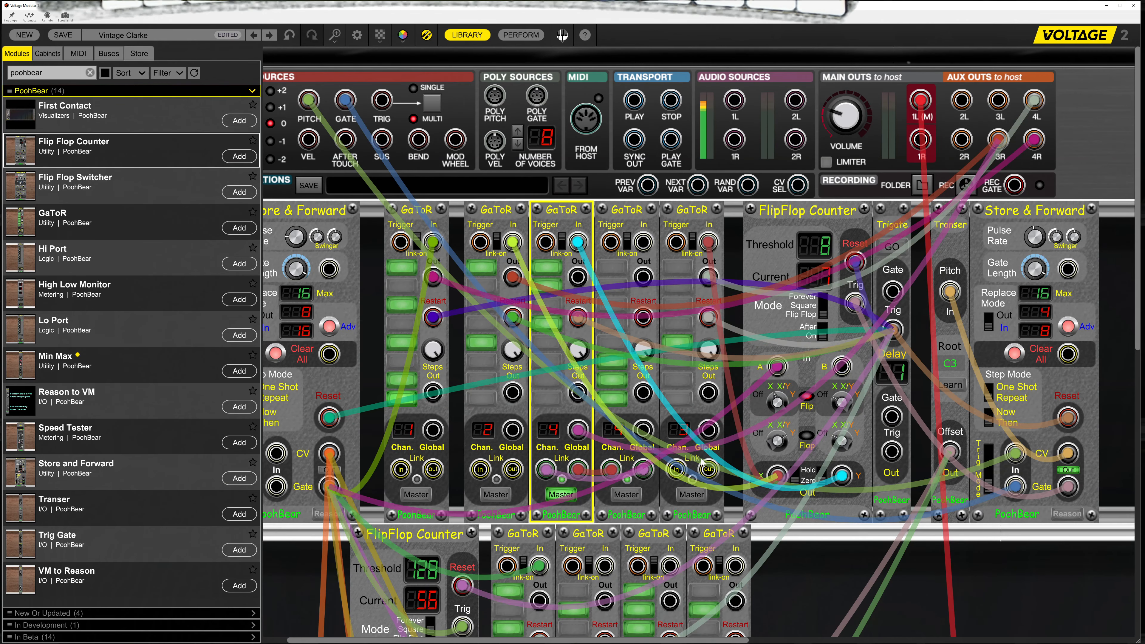
{"action": "left_click", "coordinate": [335, 472]}
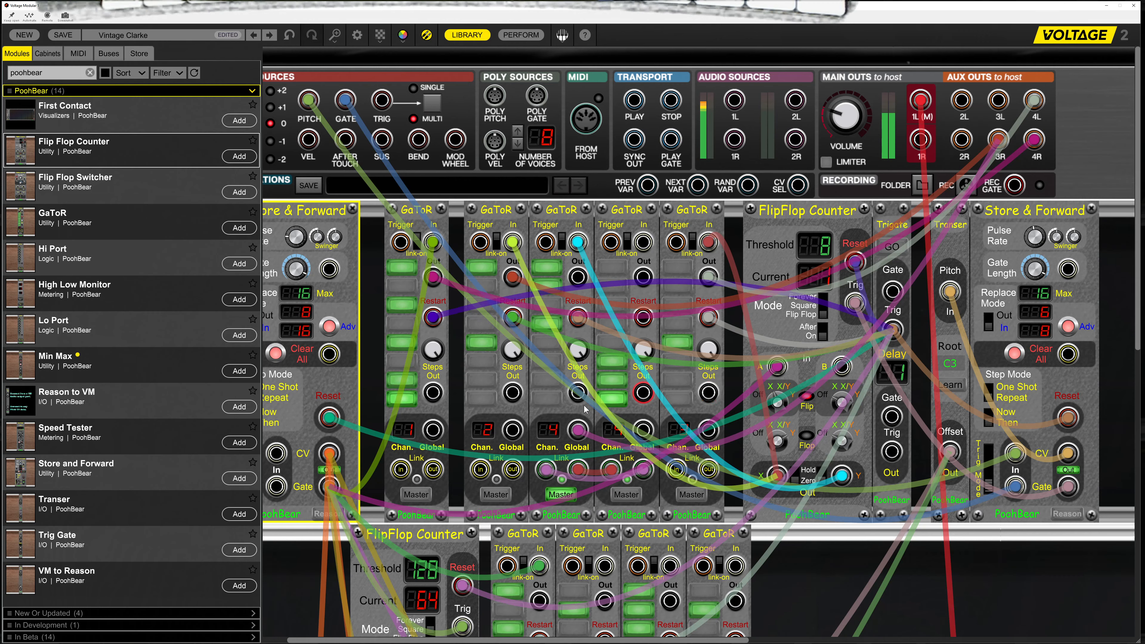
{"action": "left_click", "coordinate": [651, 350]}
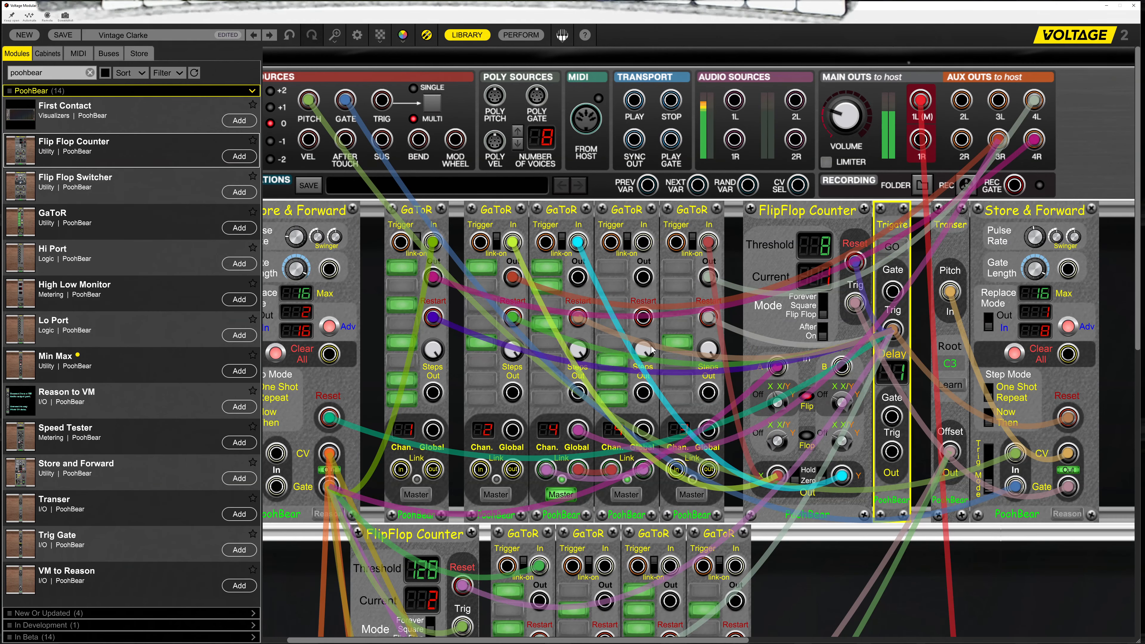
{"action": "left_click", "coordinate": [336, 476]}
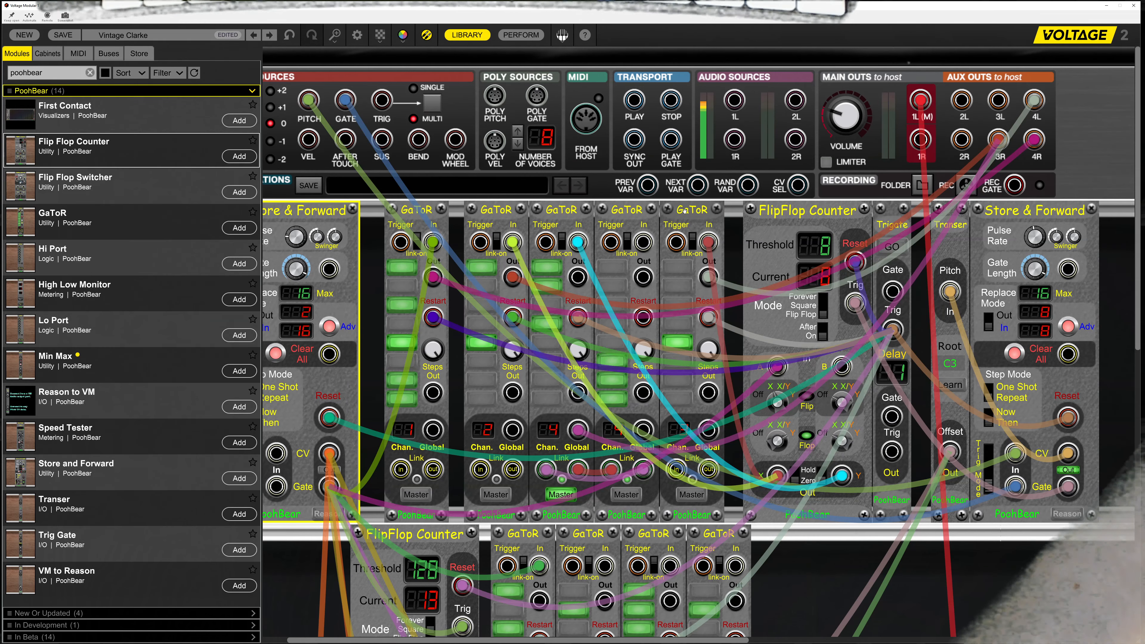
Duplicate a GaToR twice before the FlipFlop Counter and set both copies to channel 5
{"action": "left_click_drag", "start_coordinate": [685, 210], "coordinate": [813, 210]}
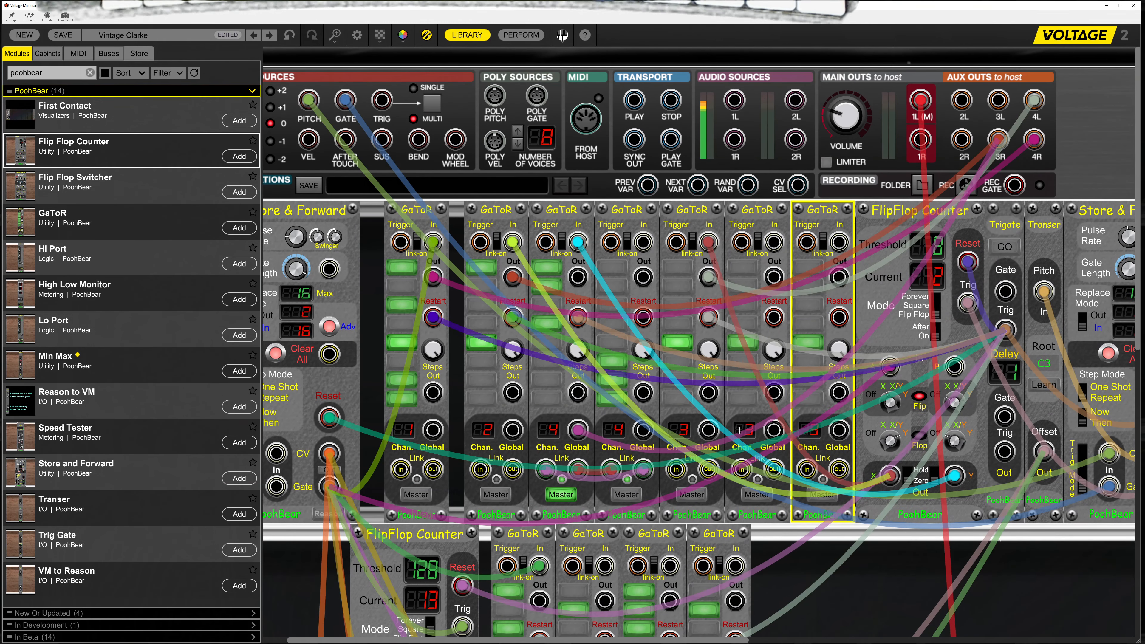
{"action": "left_click_drag", "start_coordinate": [739, 430], "coordinate": [750, 413]}
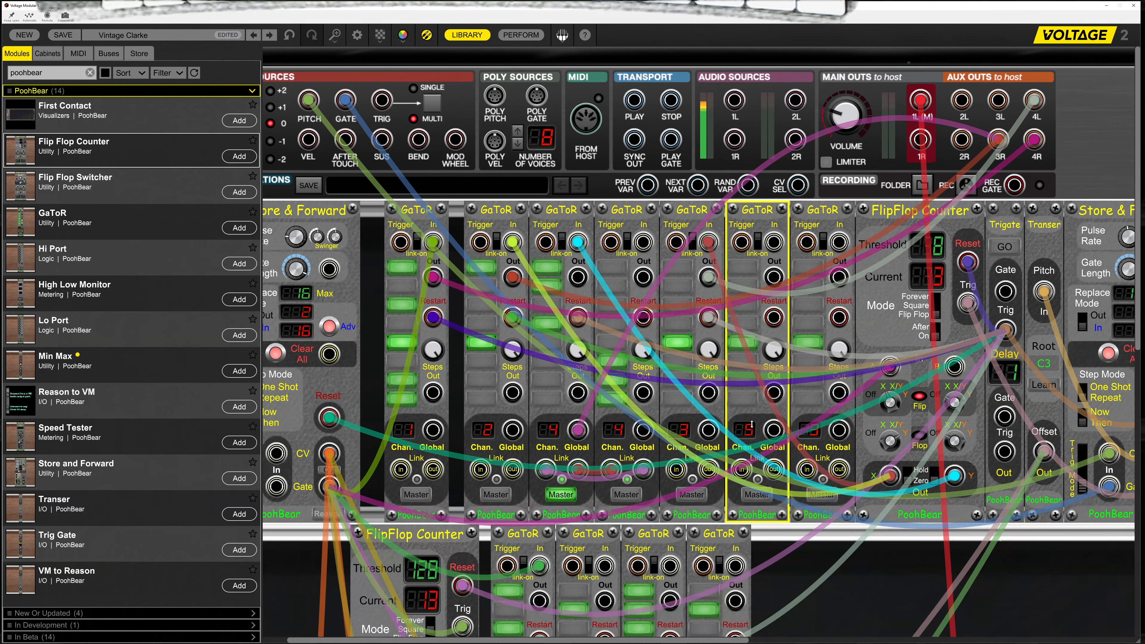
{"action": "left_click_drag", "start_coordinate": [816, 430], "coordinate": [816, 417]}
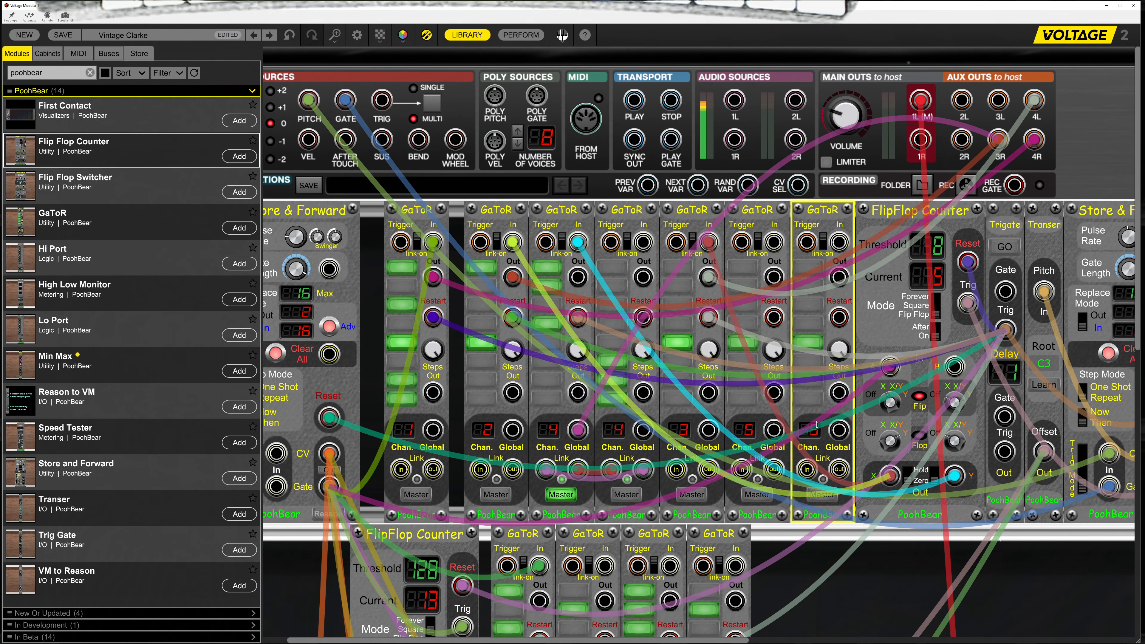
Patch the first channel 5 GaToR's Restart to the Trigate's Trig and its In to the FlipFlop Counter's output
{"action": "left_click_drag", "start_coordinate": [773, 317], "coordinate": [1006, 332]}
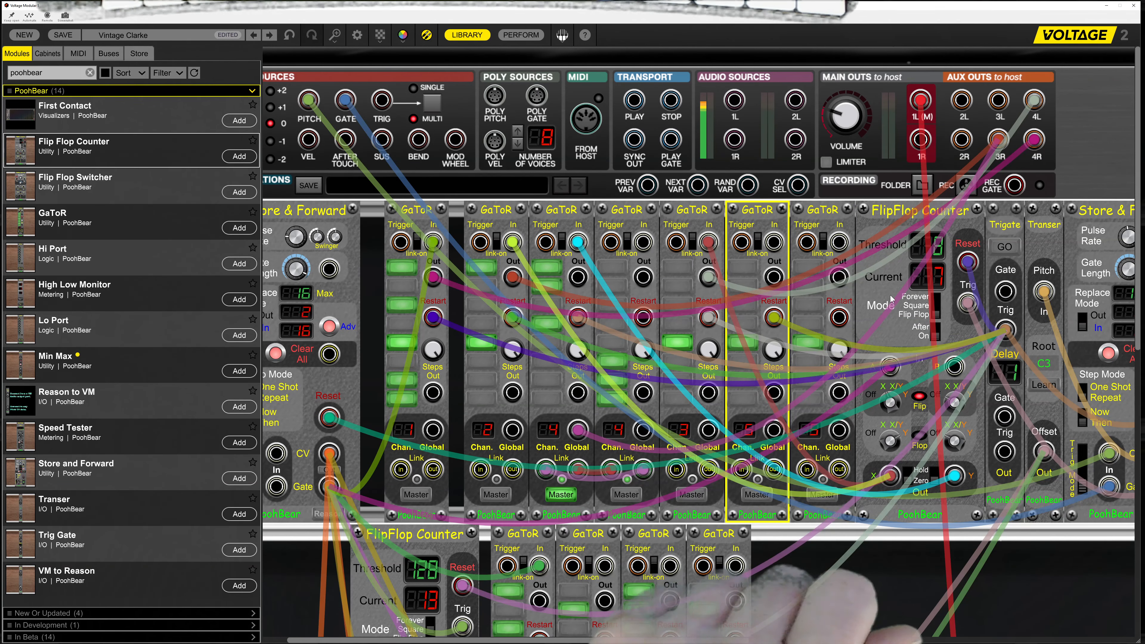
{"action": "left_click_drag", "start_coordinate": [774, 243], "coordinate": [956, 476]}
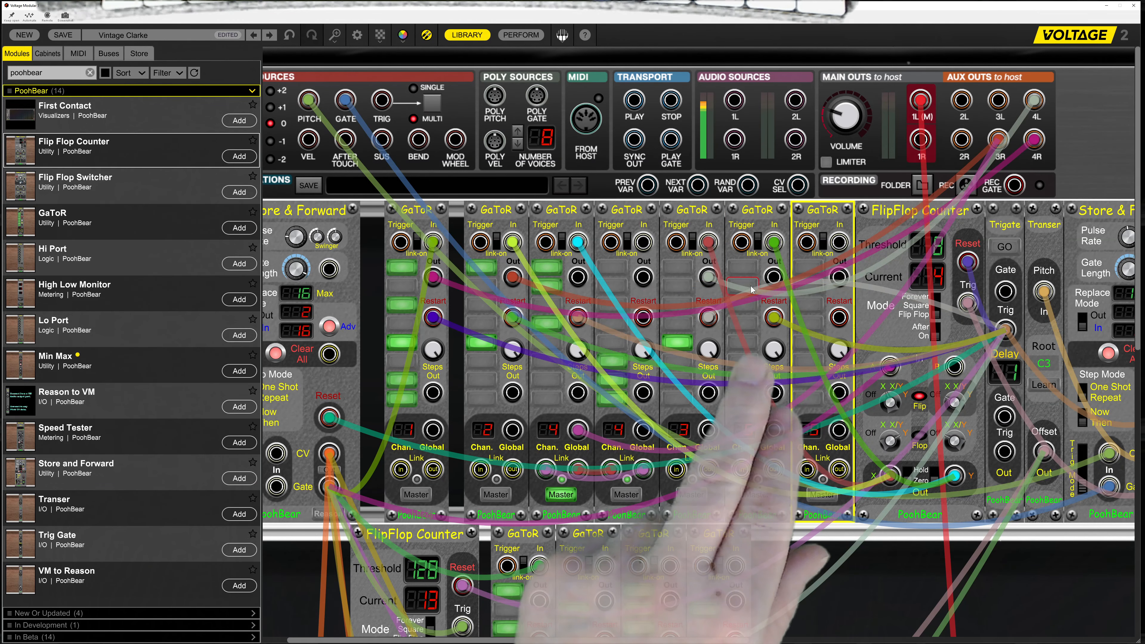
Edit the gate steps on both channel 5 GaToRs to build their combined pattern
{"action": "left_click", "coordinate": [743, 308]}
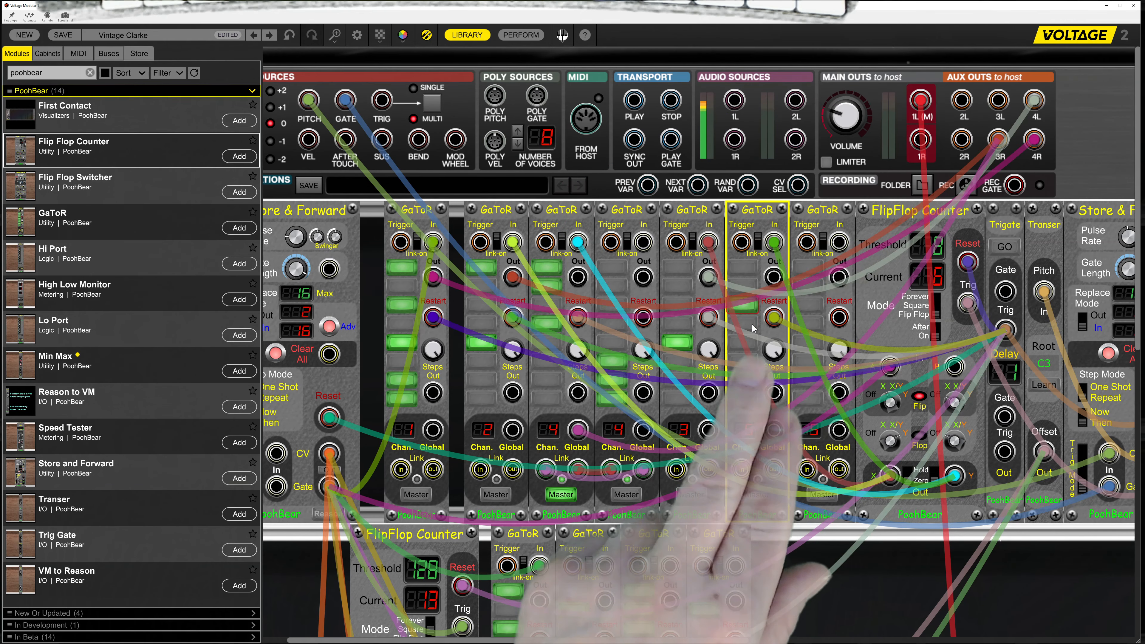
{"action": "left_click", "coordinate": [749, 347]}
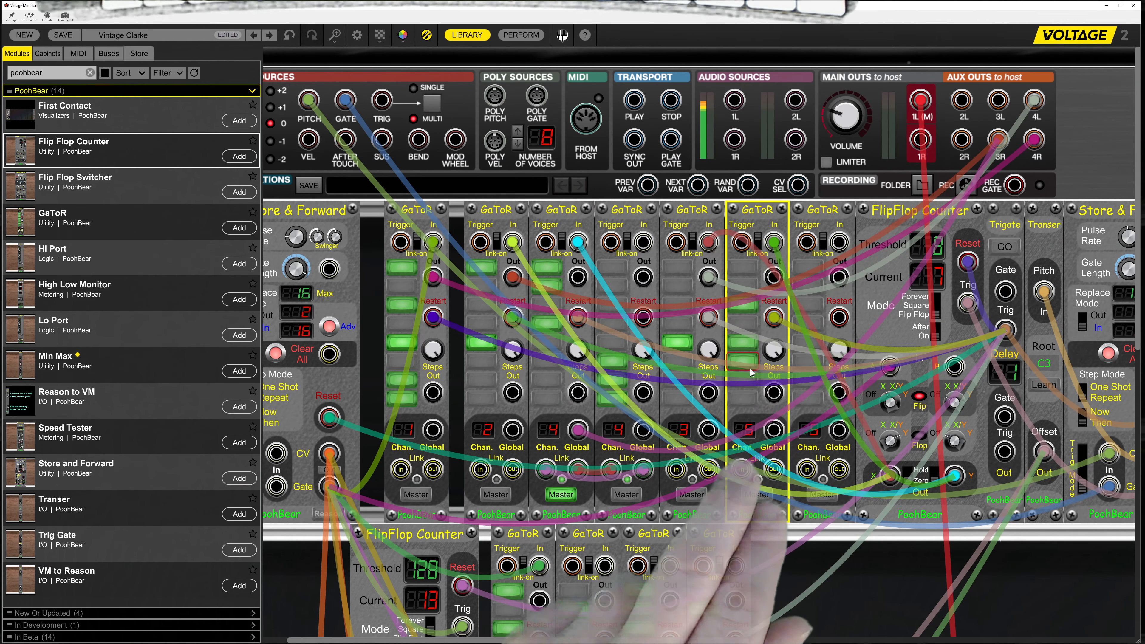
{"action": "left_click", "coordinate": [749, 400]}
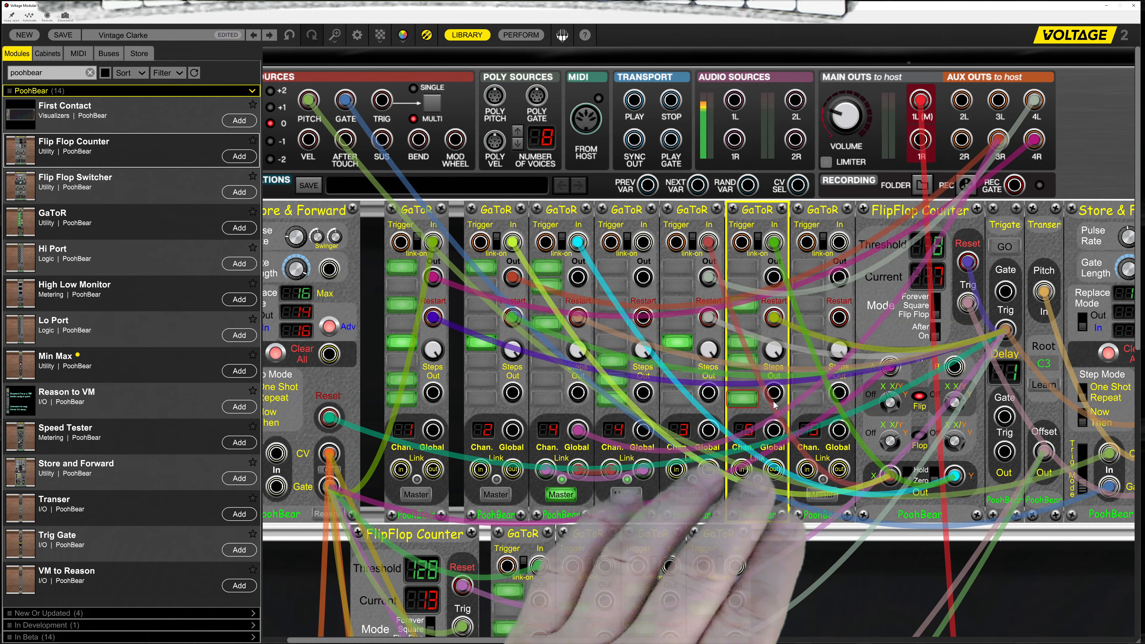
{"action": "left_click", "coordinate": [806, 399]}
{"action": "left_click", "coordinate": [806, 361]}
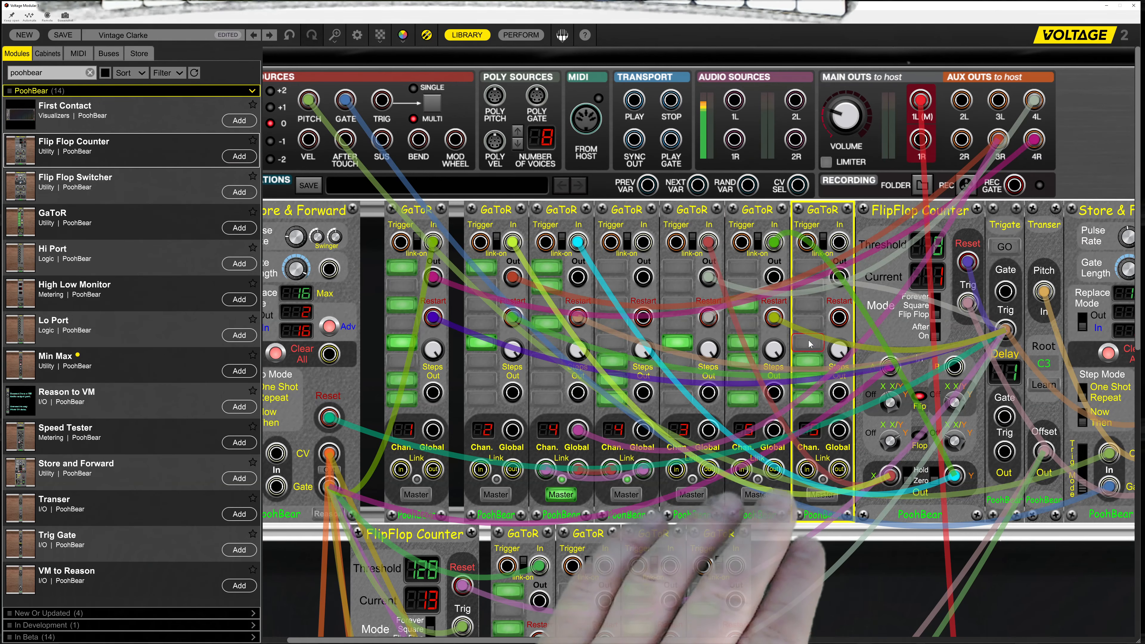
{"action": "left_click", "coordinate": [809, 287]}
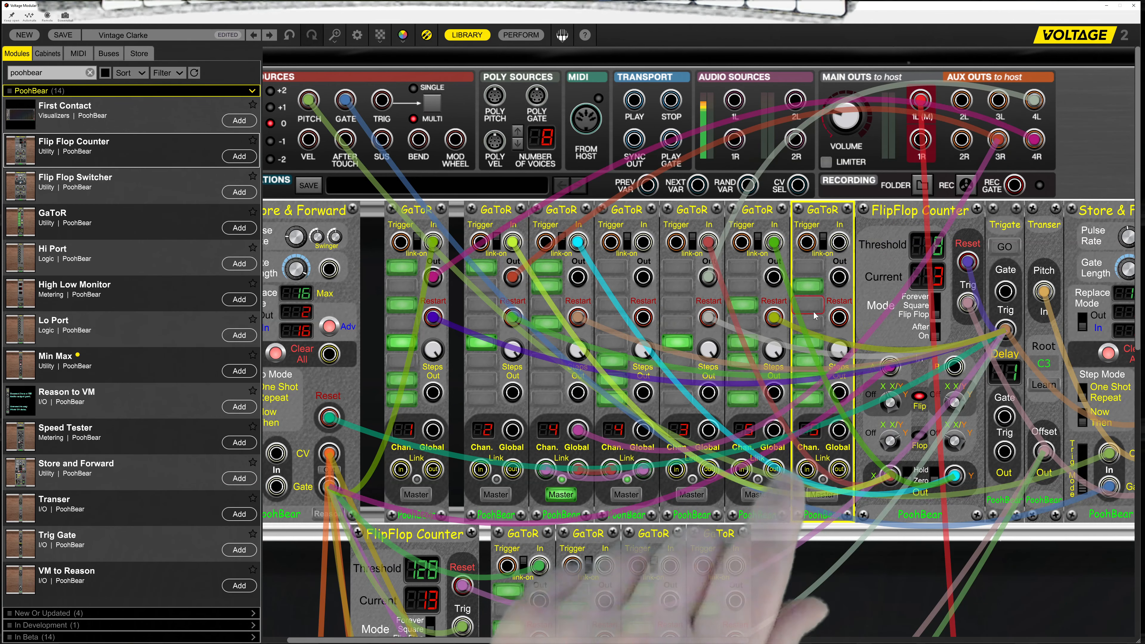
Patch the first channel 5 GaToR's Global output to Aux Out 4L and audition the sequence by firing the Trigate
{"action": "left_click", "coordinate": [775, 432]}
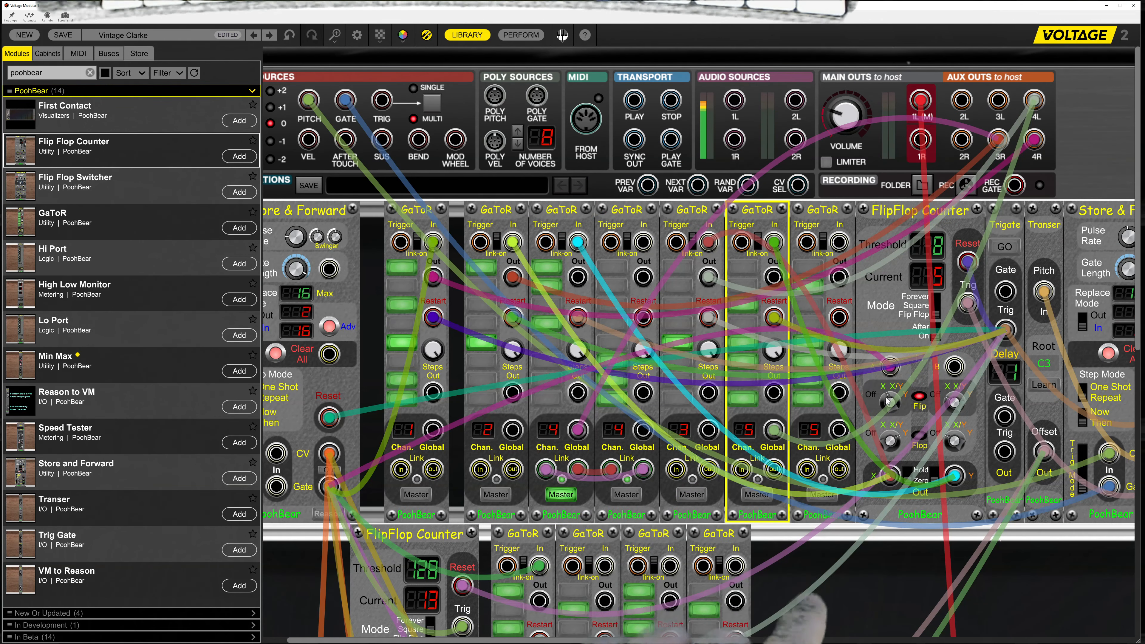
{"action": "left_click", "coordinate": [334, 474]}
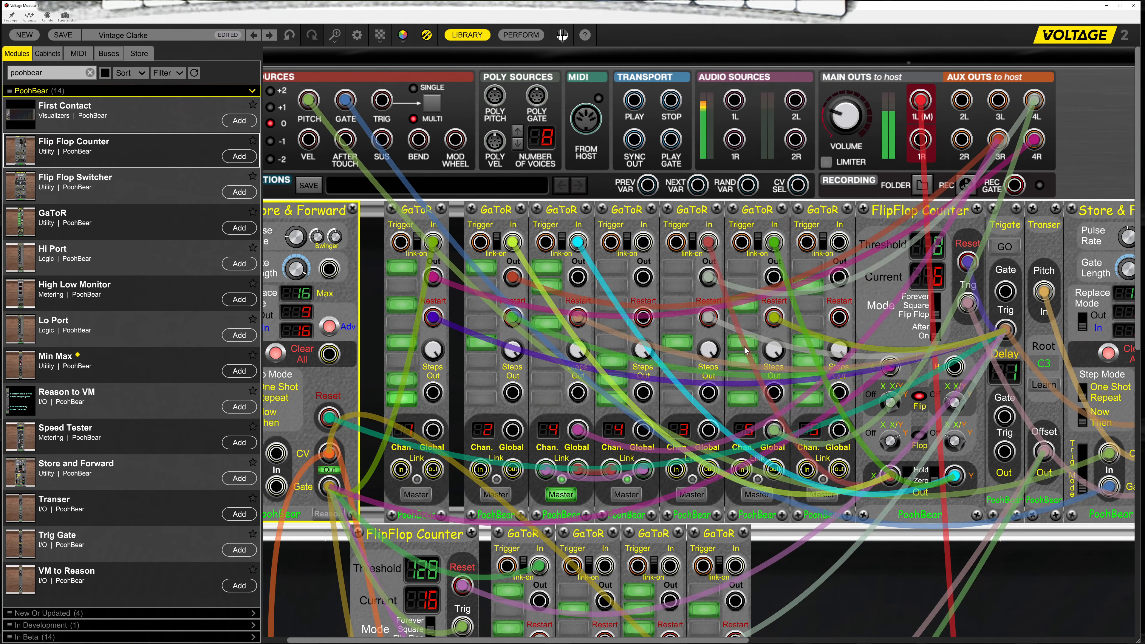
{"action": "left_click", "coordinate": [1007, 247]}
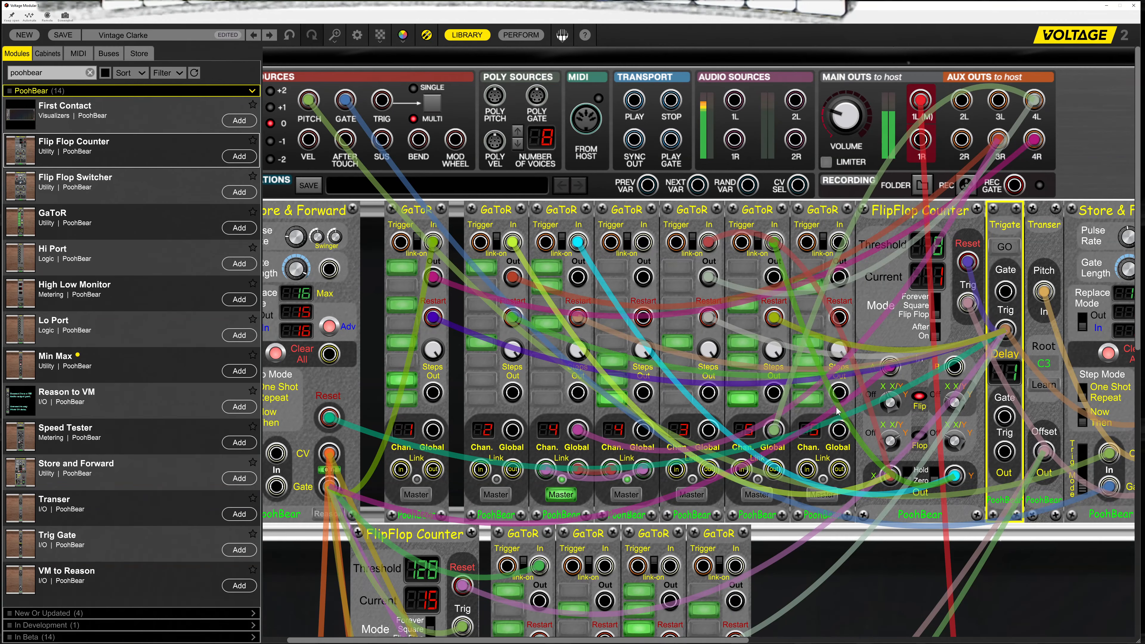
{"action": "left_click", "coordinate": [333, 473]}
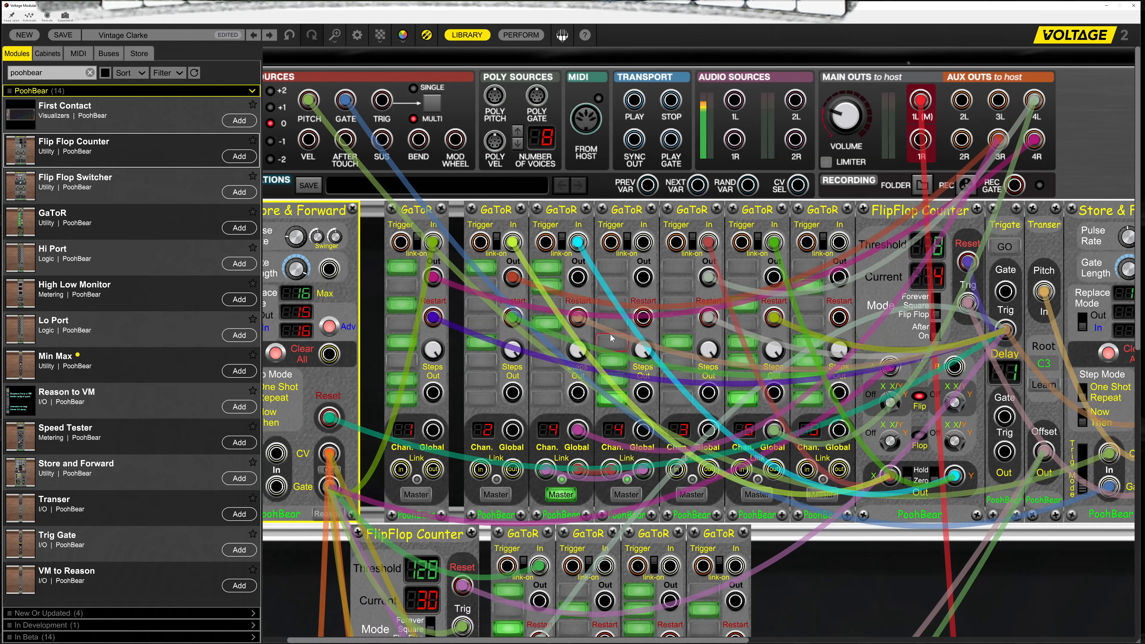
Move all seven upper-row GaToRs to the row below and place the second Store & Forward directly before the FlipFlop Counter
{"action": "left_click_drag", "start_coordinate": [371, 247], "coordinate": [838, 418]}
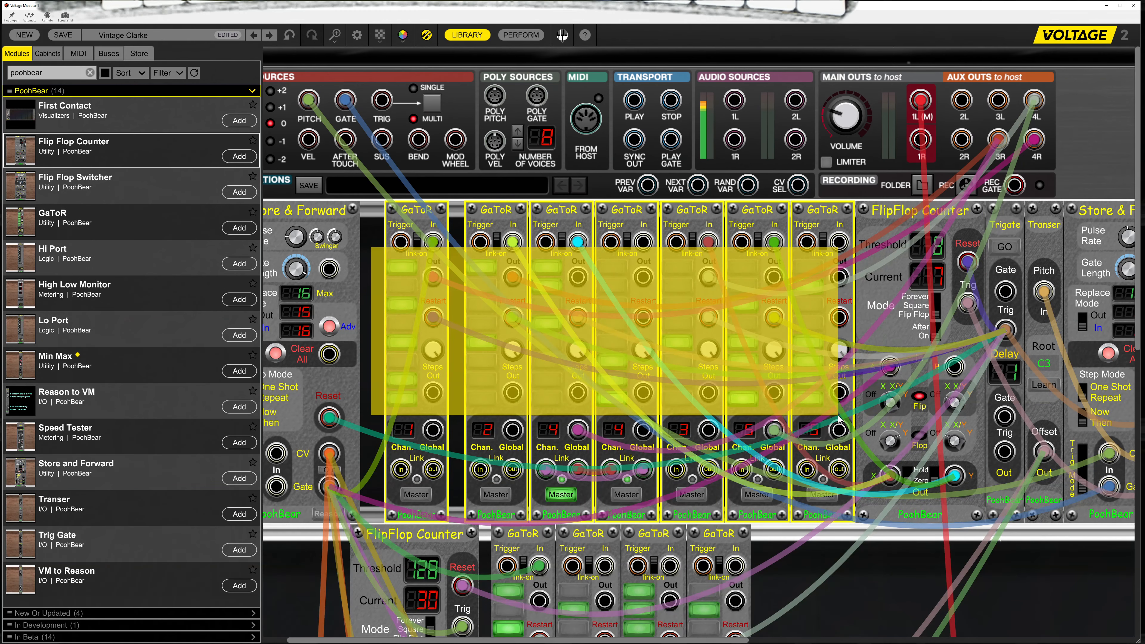
{"action": "left_click_drag", "start_coordinate": [839, 418], "coordinate": [837, 417]}
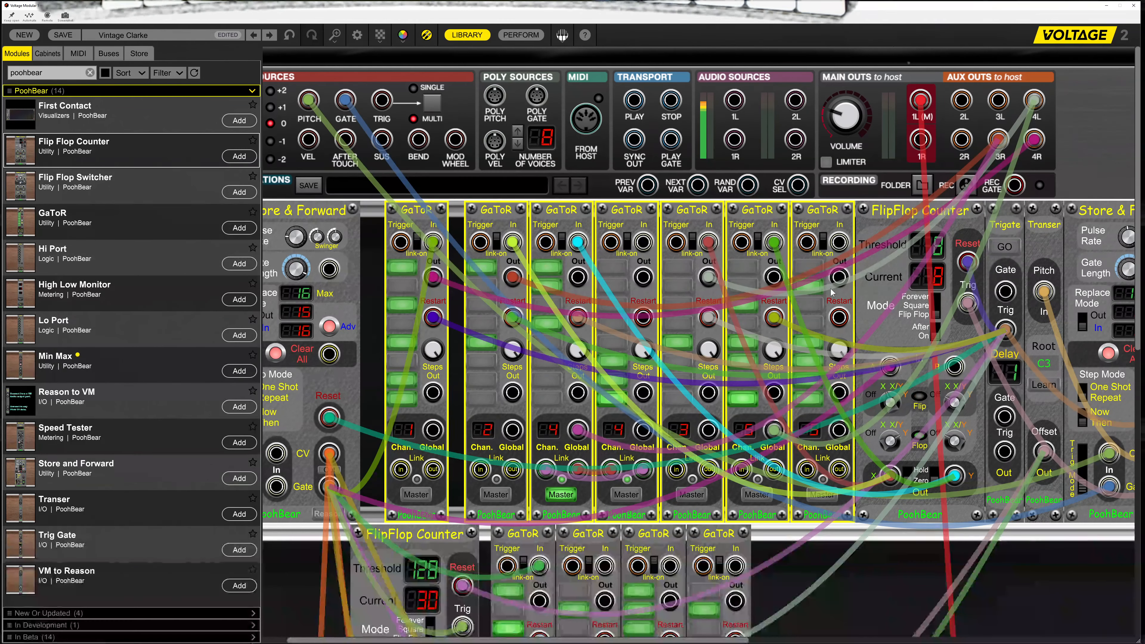
{"action": "left_click_drag", "start_coordinate": [813, 208], "coordinate": [950, 488]}
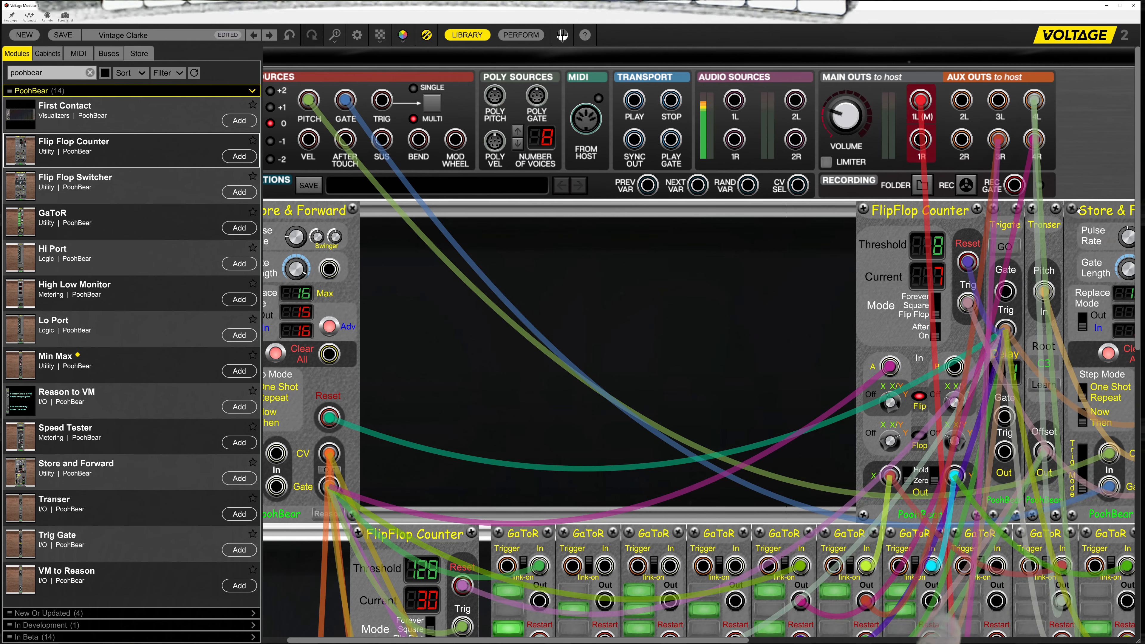
{"action": "left_click_drag", "start_coordinate": [1078, 211], "coordinate": [738, 211]}
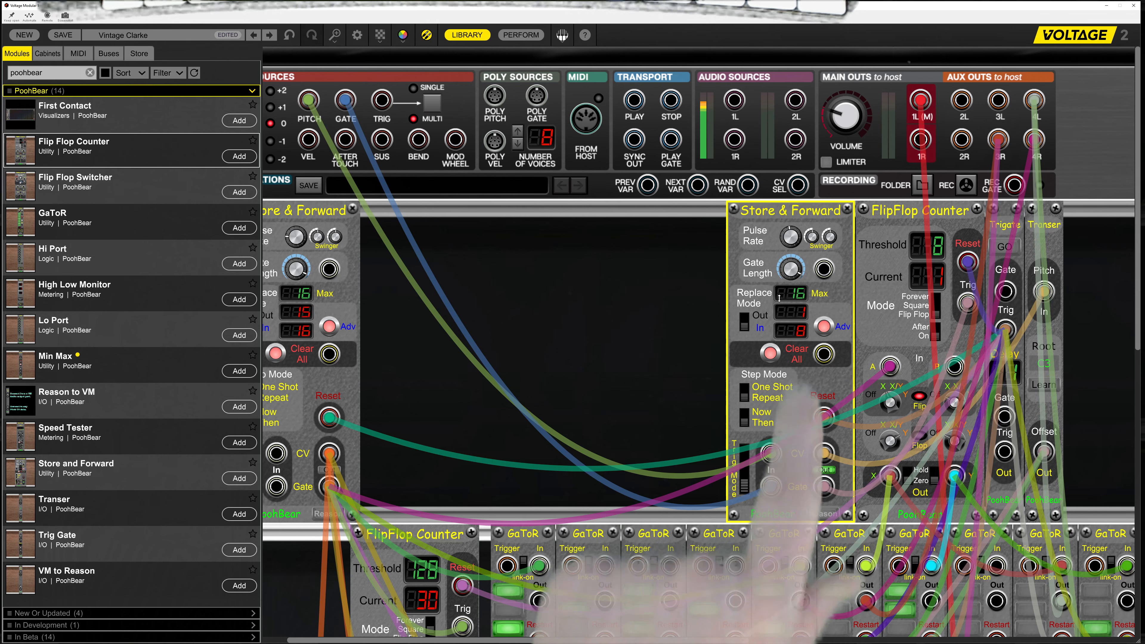
Patch the relocated Store & Forward's CV output to Aux Out 2L and its Gate output to Aux Out 3L
{"action": "mouse_move", "coordinate": [830, 451]}
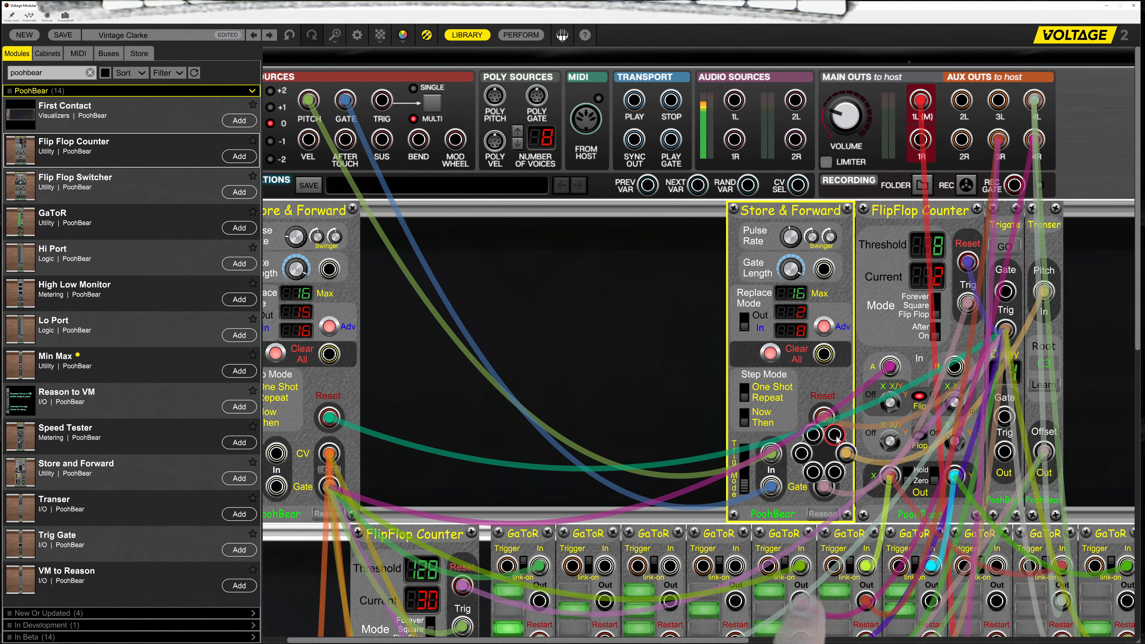
{"action": "left_click_drag", "start_coordinate": [836, 436], "coordinate": [965, 106]}
{"action": "left_click_drag", "start_coordinate": [955, 149], "coordinate": [956, 135]}
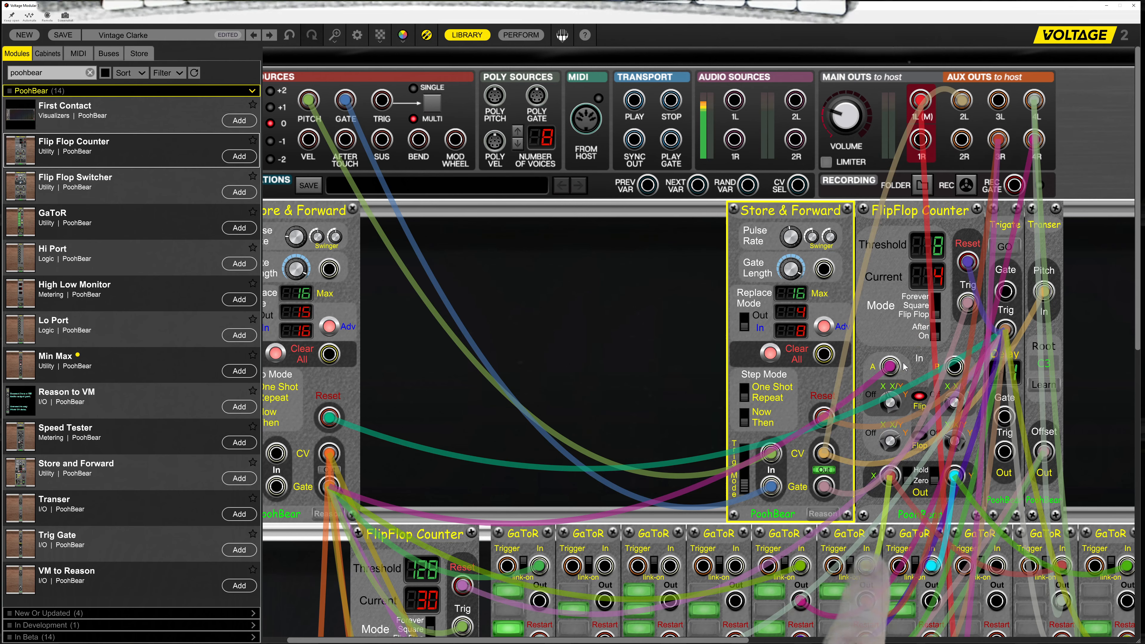
{"action": "mouse_move", "coordinate": [836, 481]}
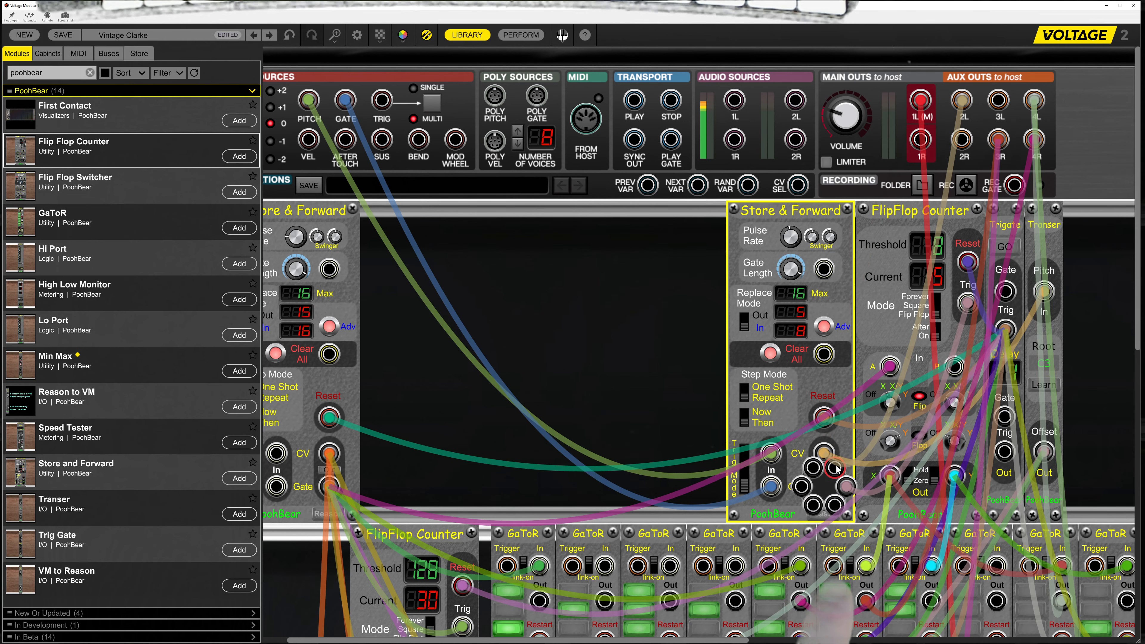
{"action": "left_click_drag", "start_coordinate": [835, 468], "coordinate": [996, 107]}
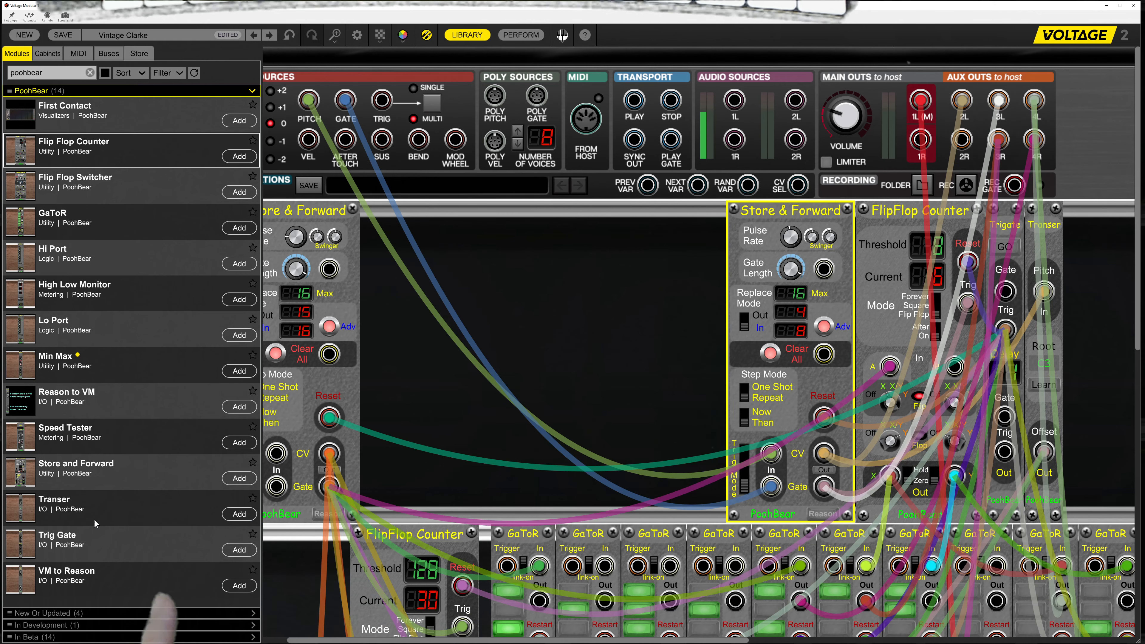
Insert a VM to Reason module into the Store & Forward's CV path to Aux Out 2L and audition the output
{"action": "left_click_drag", "start_coordinate": [126, 592], "coordinate": [862, 212]}
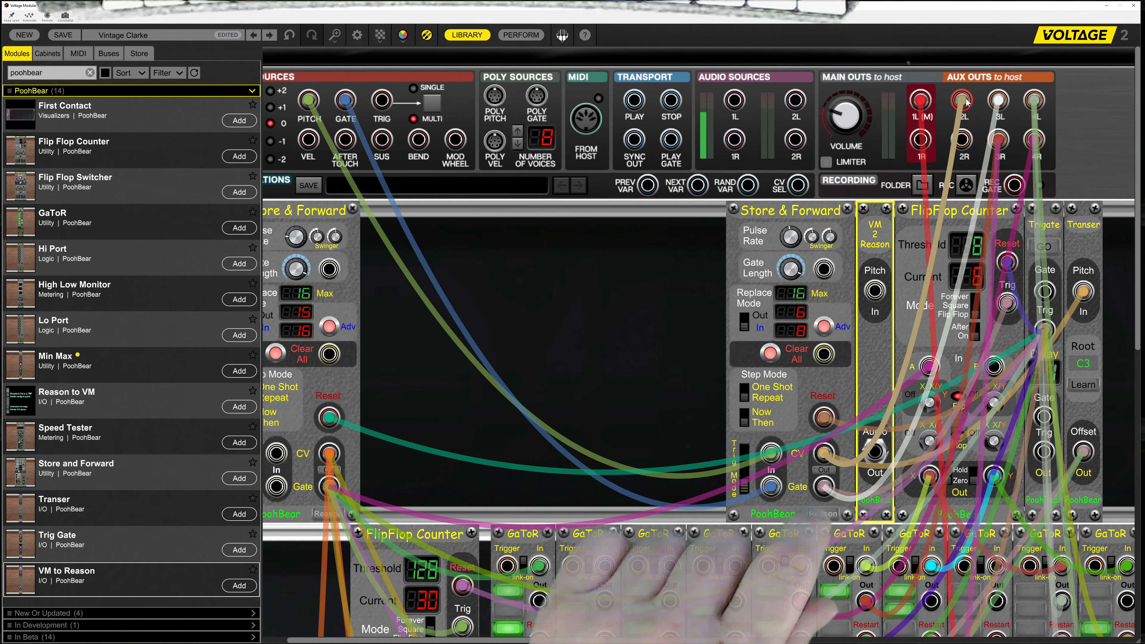
{"action": "left_click_drag", "start_coordinate": [966, 103], "coordinate": [875, 291]}
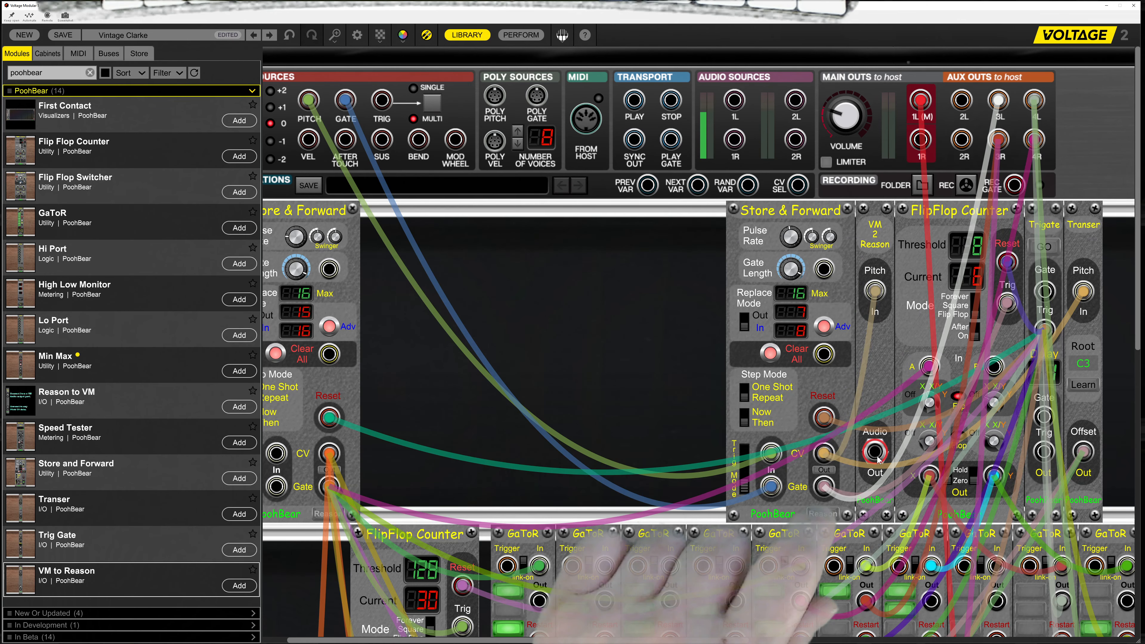
{"action": "left_click_drag", "start_coordinate": [878, 458], "coordinate": [964, 103]}
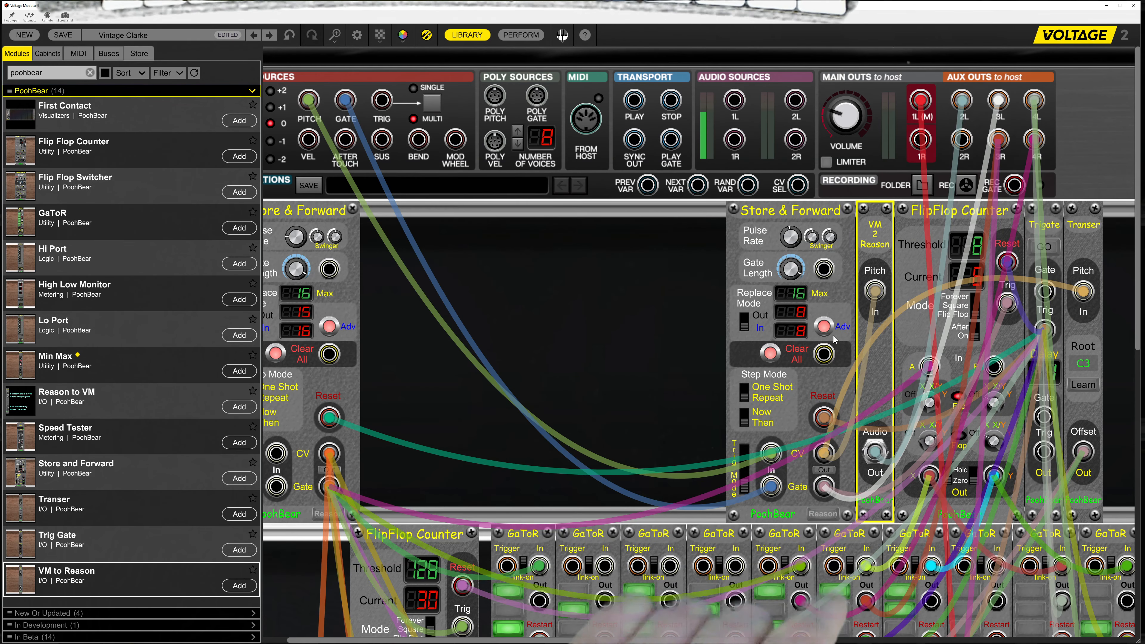
{"action": "left_click", "coordinate": [821, 471]}
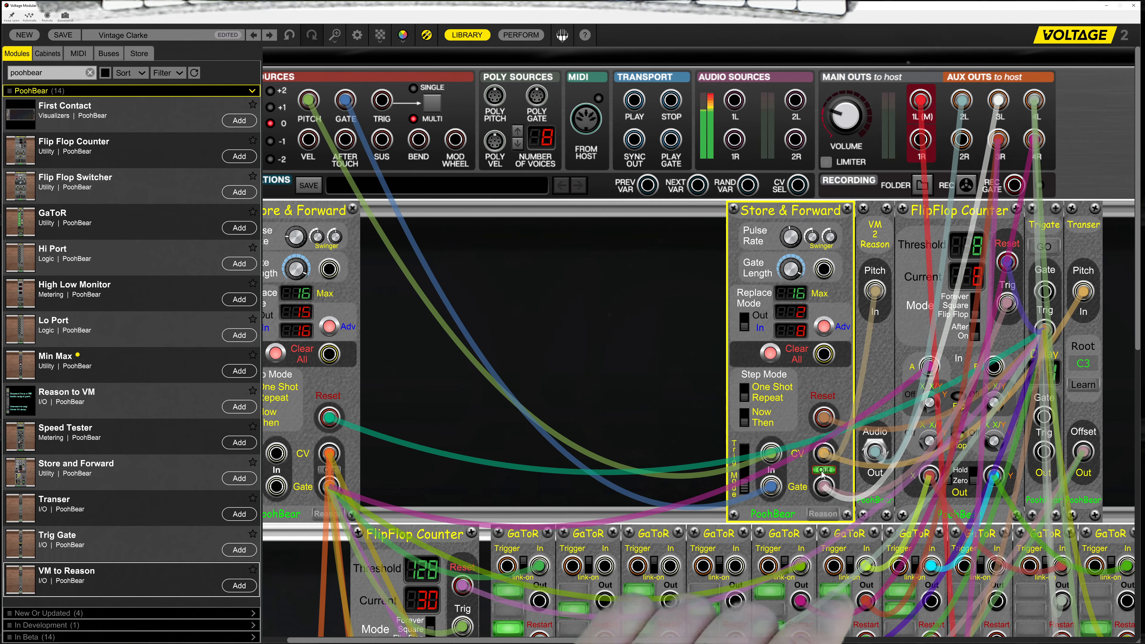
{"action": "left_click", "coordinate": [822, 471]}
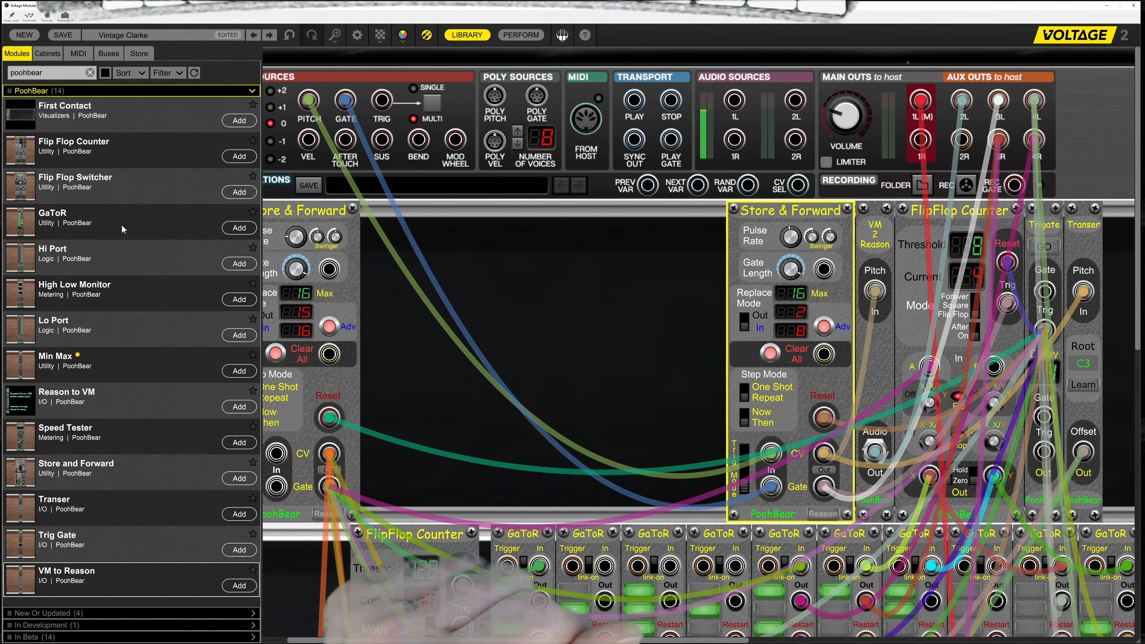
Place four GaToRs between the two Store & Forward modules in the upper row, with their link switches on
{"action": "left_click_drag", "start_coordinate": [123, 229], "coordinate": [468, 217]}
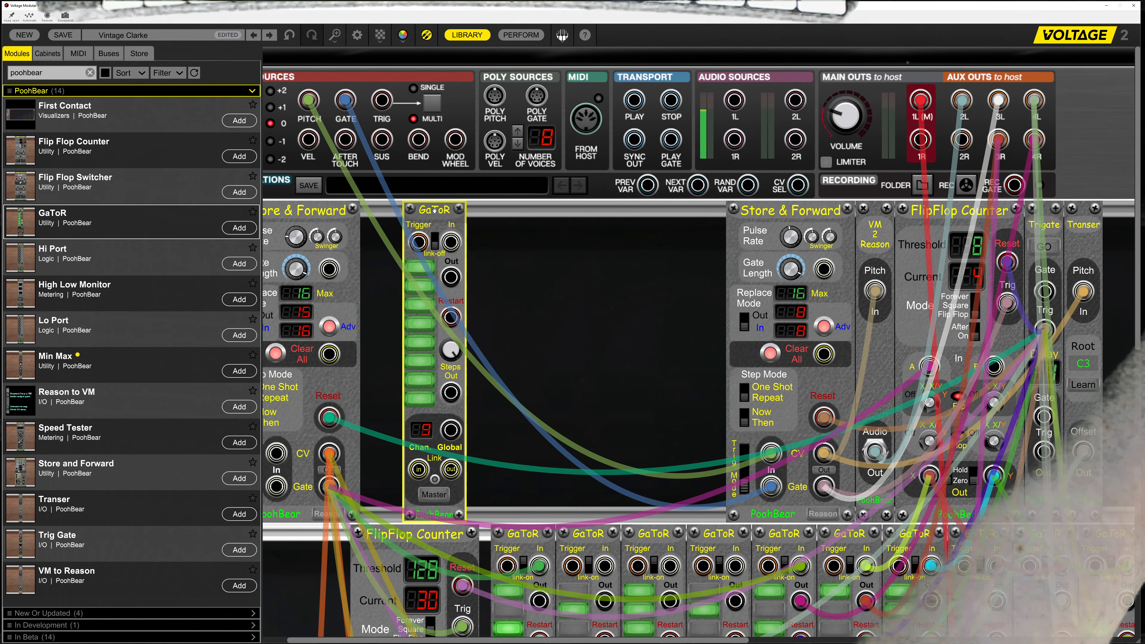
{"action": "left_click_drag", "start_coordinate": [436, 214], "coordinate": [510, 216], "text": "ctrl"}
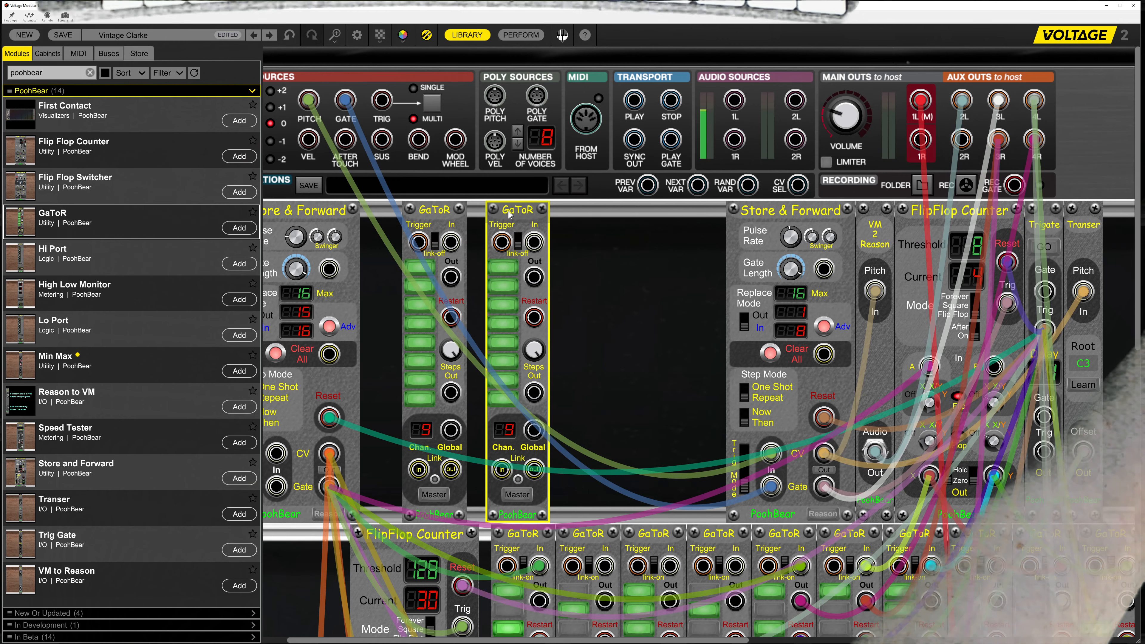
{"action": "left_click", "coordinate": [435, 242]}
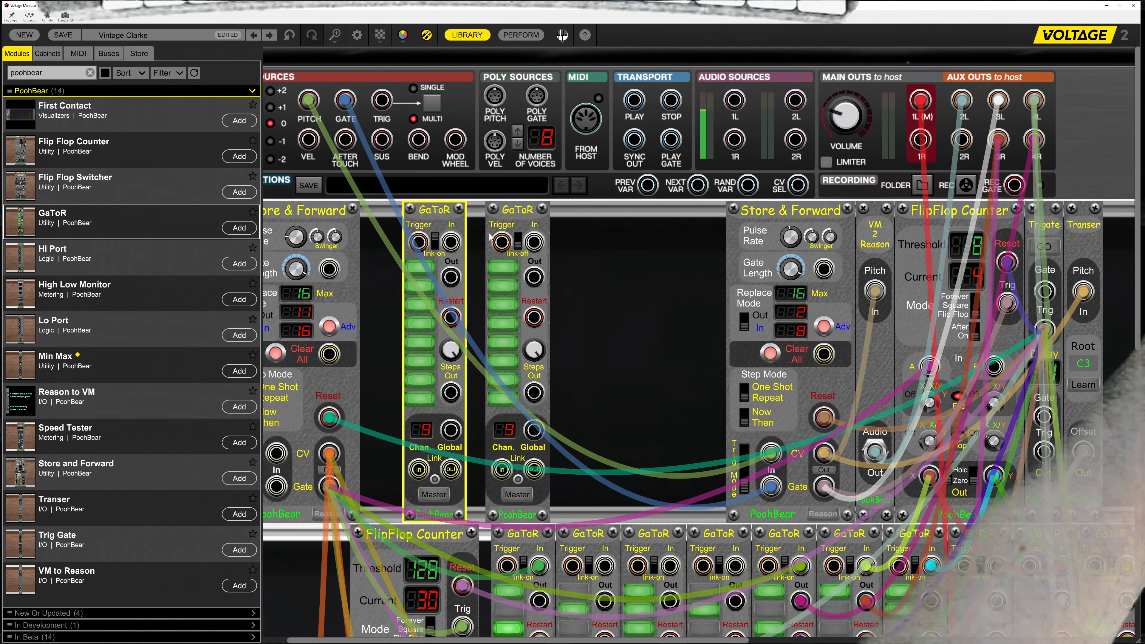
{"action": "left_click", "coordinate": [519, 241]}
{"action": "left_click_drag", "start_coordinate": [507, 216], "coordinate": [633, 215], "text": "ctrl"}
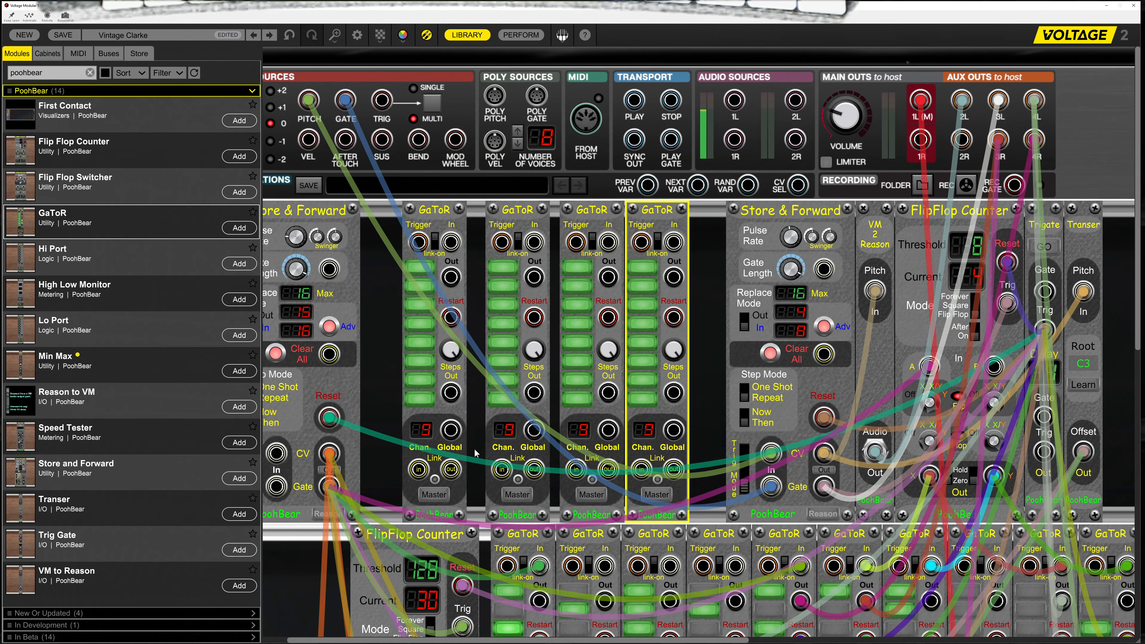
Link the four new GaToRs in a loop, and patch the first one's Restart to the Trigate and its In to the first Store & Forward's Gate output
{"action": "left_click_drag", "start_coordinate": [453, 470], "coordinate": [418, 470]}
{"action": "left_click", "coordinate": [461, 392]}
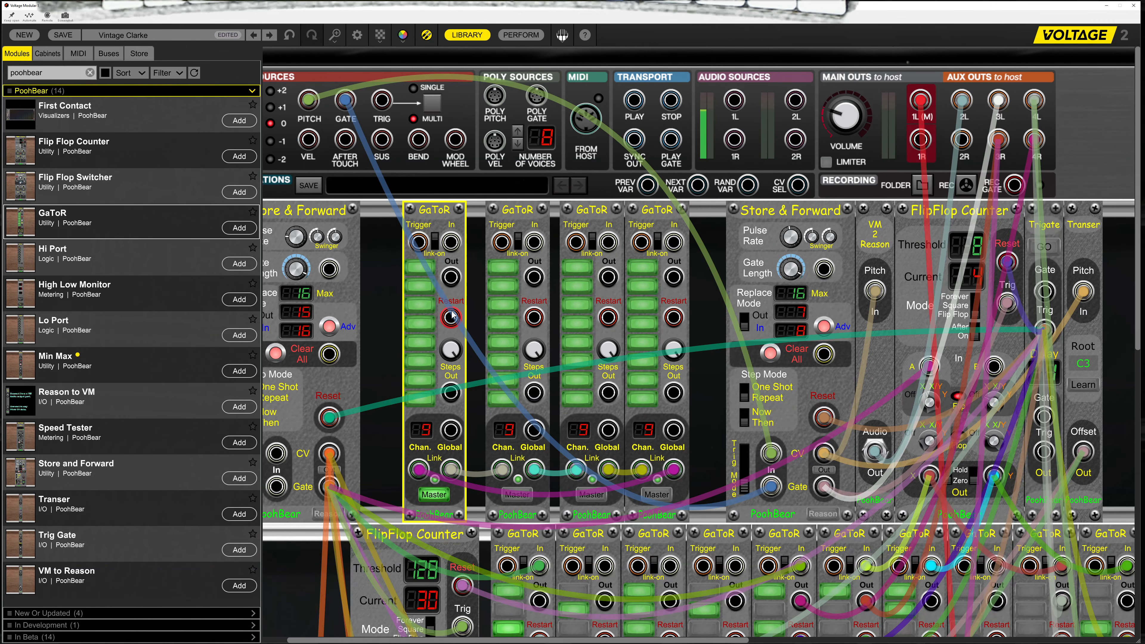
{"action": "left_click_drag", "start_coordinate": [453, 316], "coordinate": [1044, 330]}
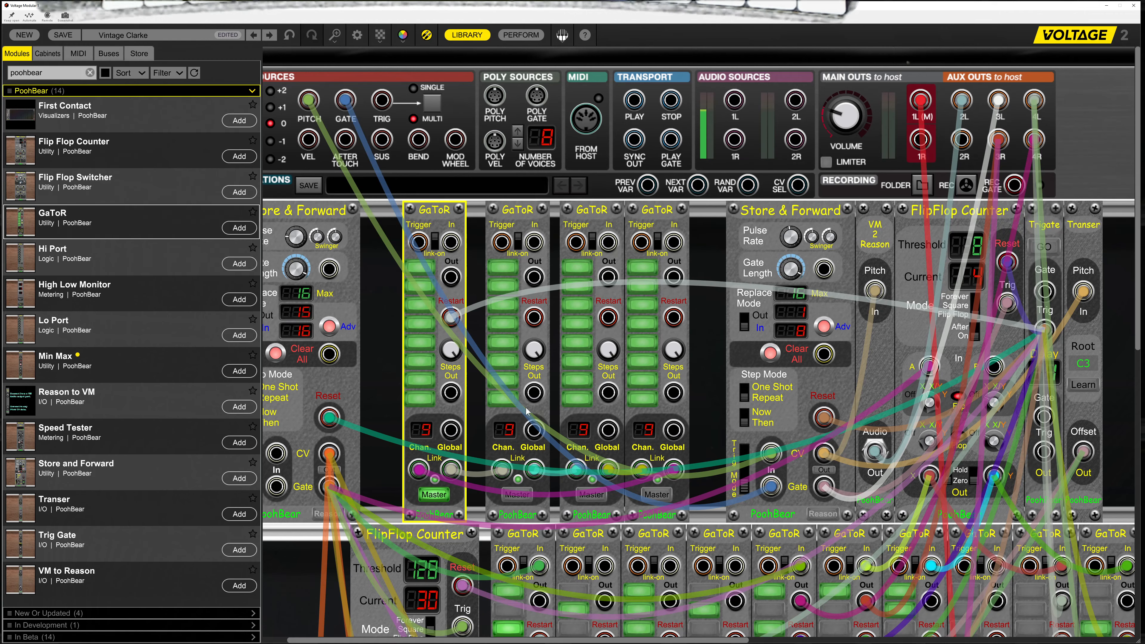
{"action": "left_click_drag", "start_coordinate": [451, 243], "coordinate": [335, 492]}
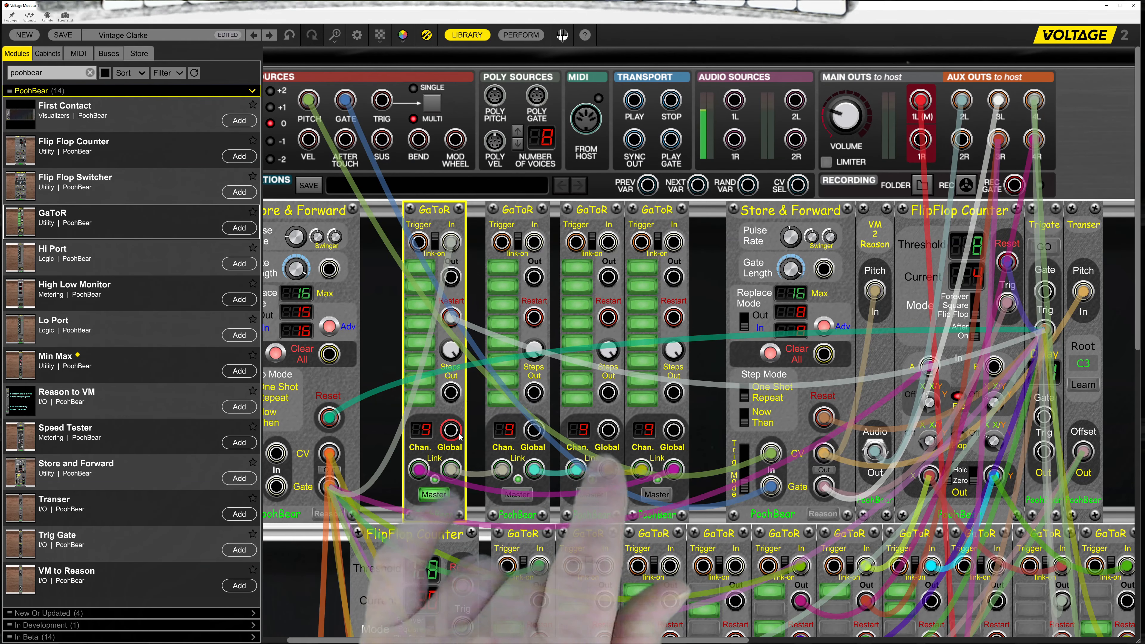
Switch off steps 1 and 2 on the second and fourth new GaToRs and step 2 on the third
{"action": "left_click", "coordinate": [503, 269]}
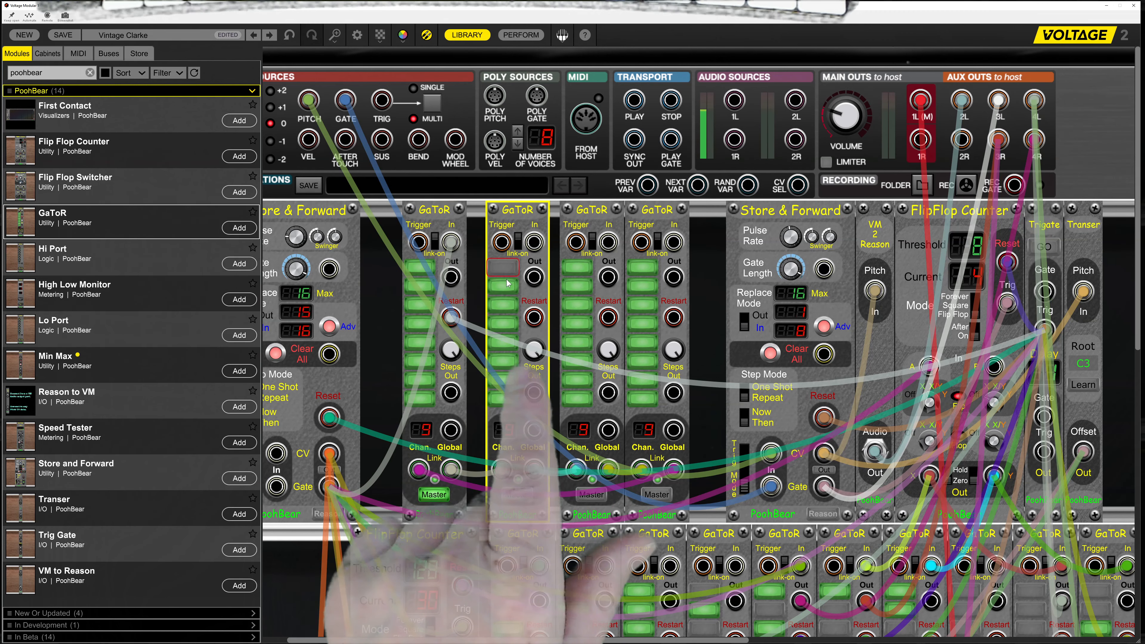
{"action": "left_click", "coordinate": [577, 287]}
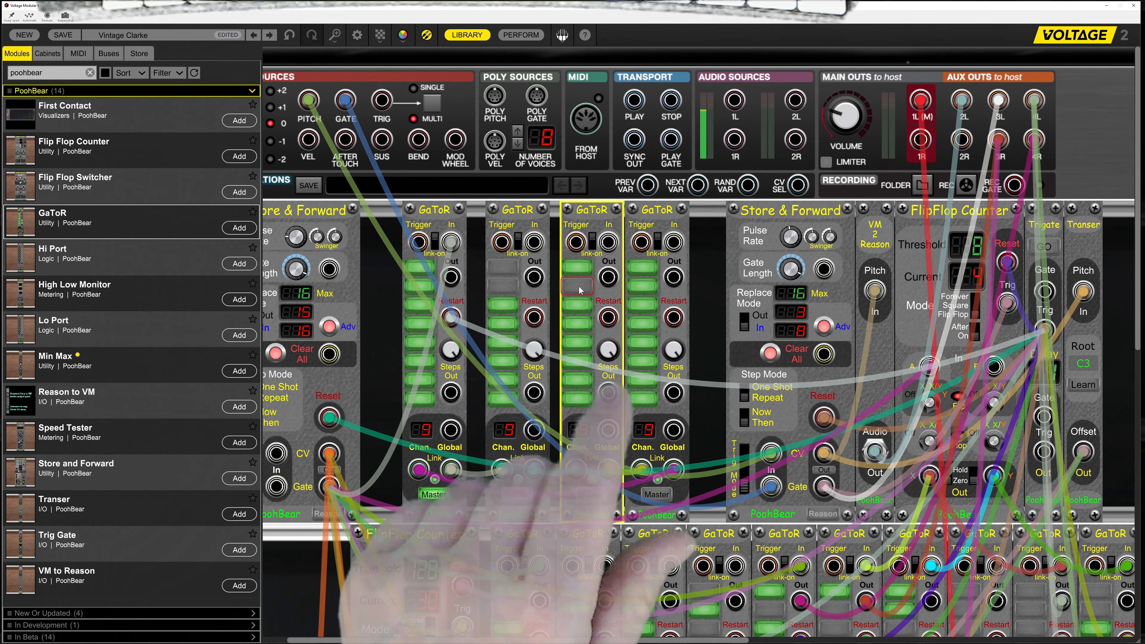
{"action": "left_click", "coordinate": [643, 268]}
{"action": "left_click", "coordinate": [642, 287]}
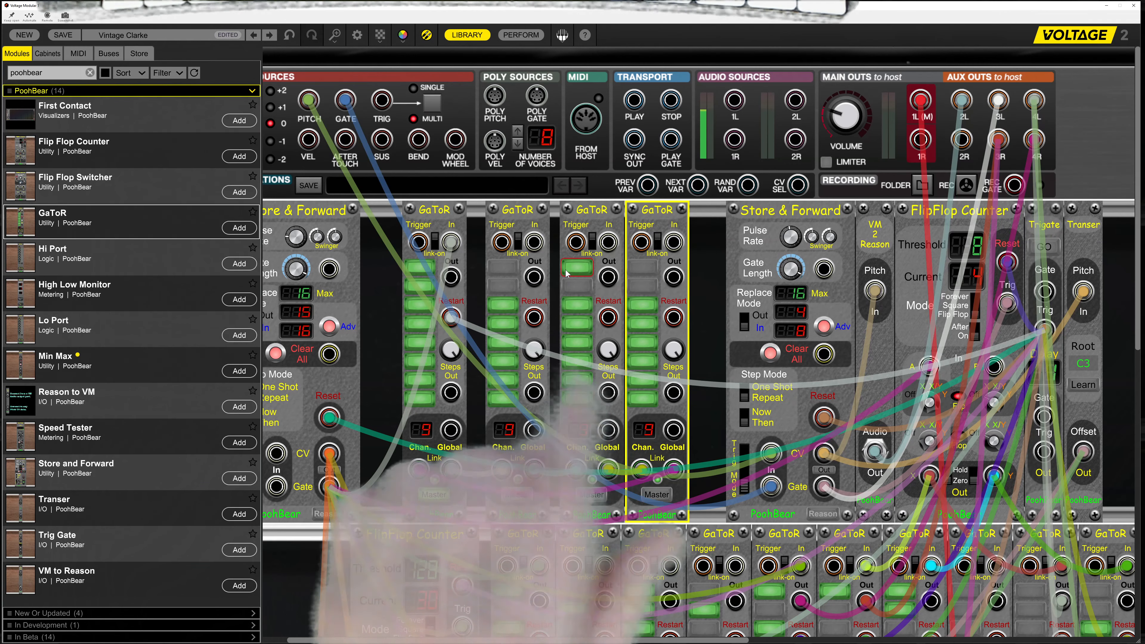
Replace the second Store & Forward's Gate cable at Aux Out 3L with one from the first new GaToR's Global output
{"action": "left_click", "coordinate": [454, 434]}
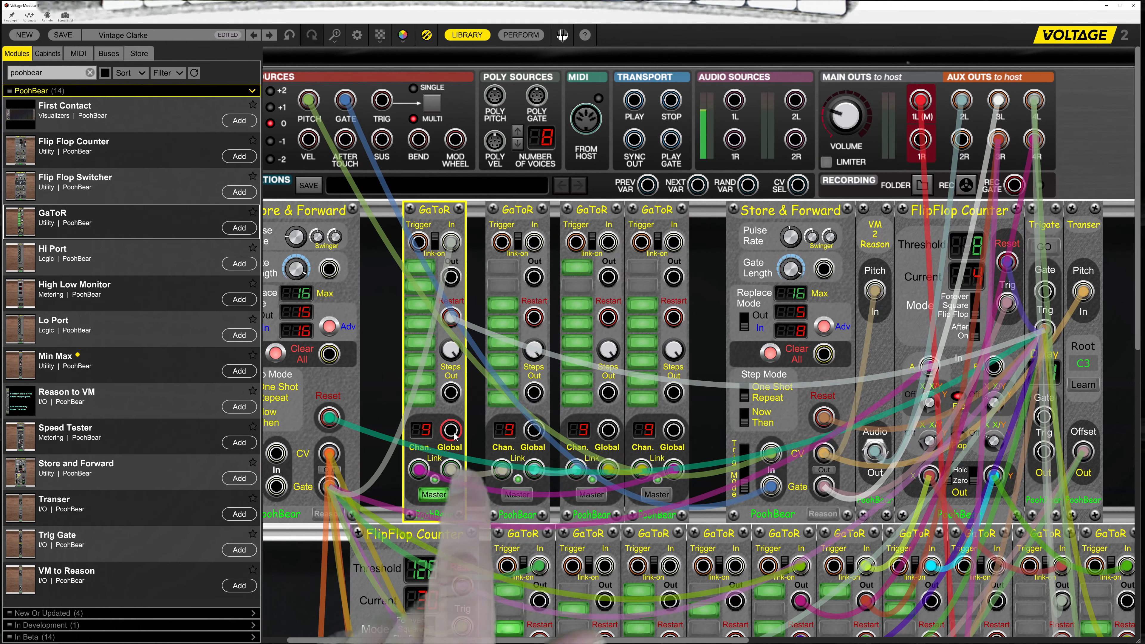
{"action": "left_click", "coordinate": [962, 104]}
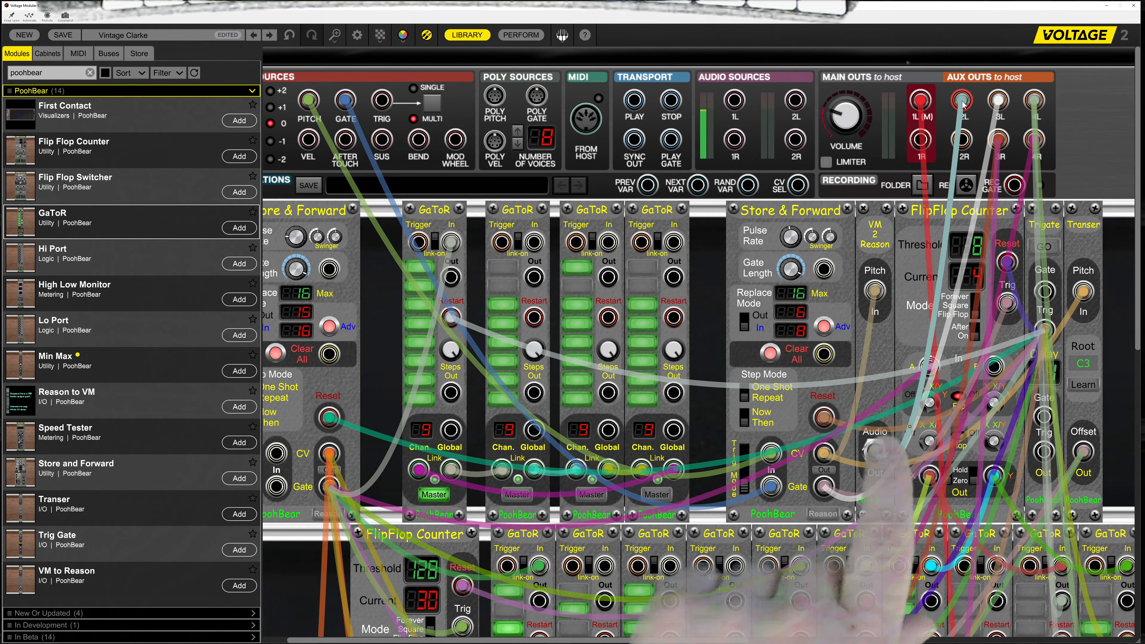
{"action": "left_click_drag", "start_coordinate": [963, 105], "coordinate": [908, 322]}
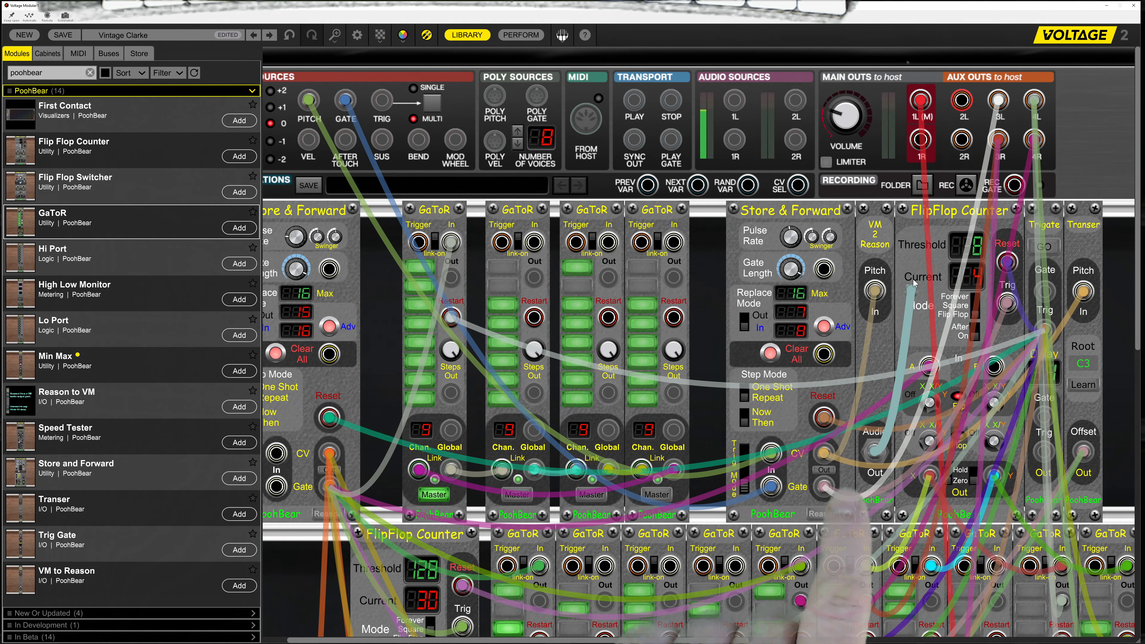
{"action": "left_click_drag", "start_coordinate": [914, 280], "coordinate": [895, 332]}
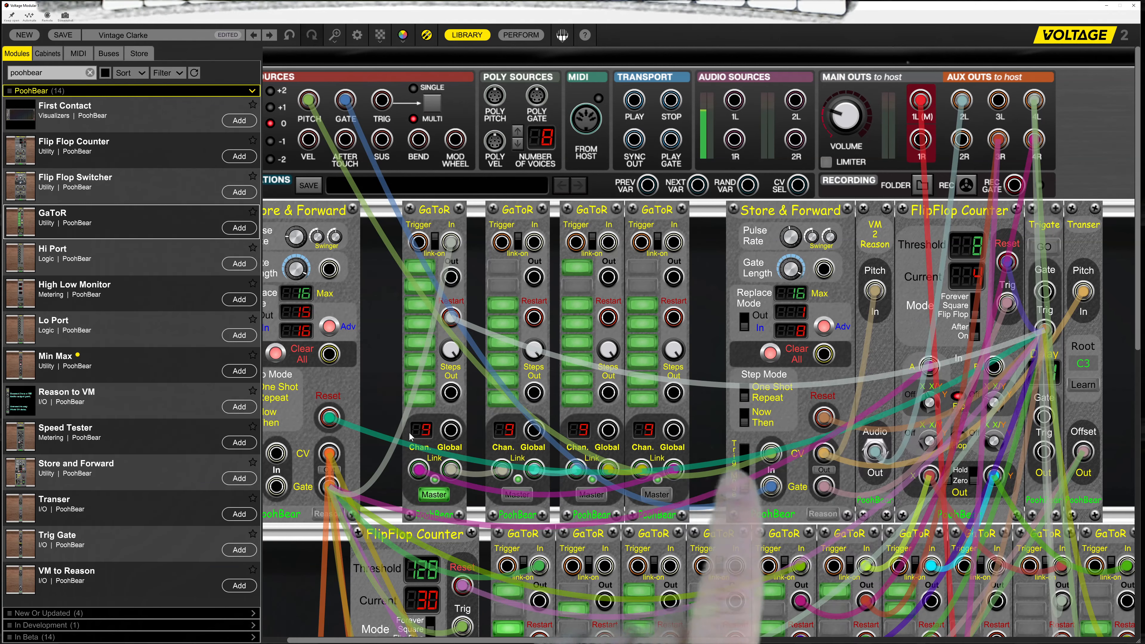
{"action": "left_click_drag", "start_coordinate": [451, 429], "coordinate": [999, 101]}
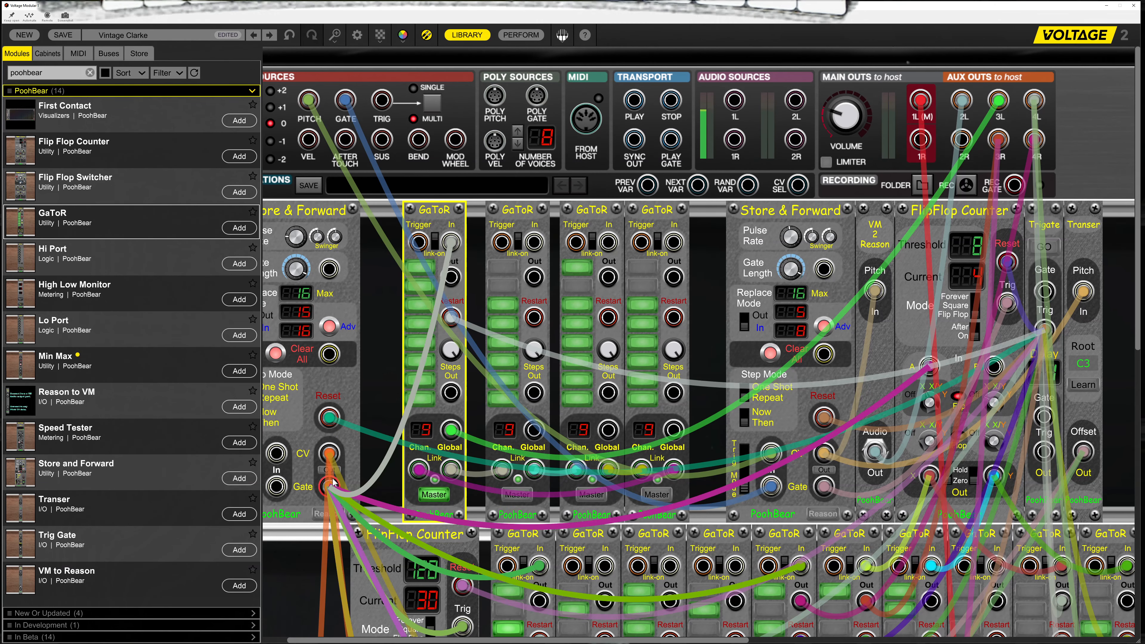
Audition the sequence with the first Store & Forward's output enabled by firing the Trigate, and switch that output off again
{"action": "left_click", "coordinate": [330, 470]}
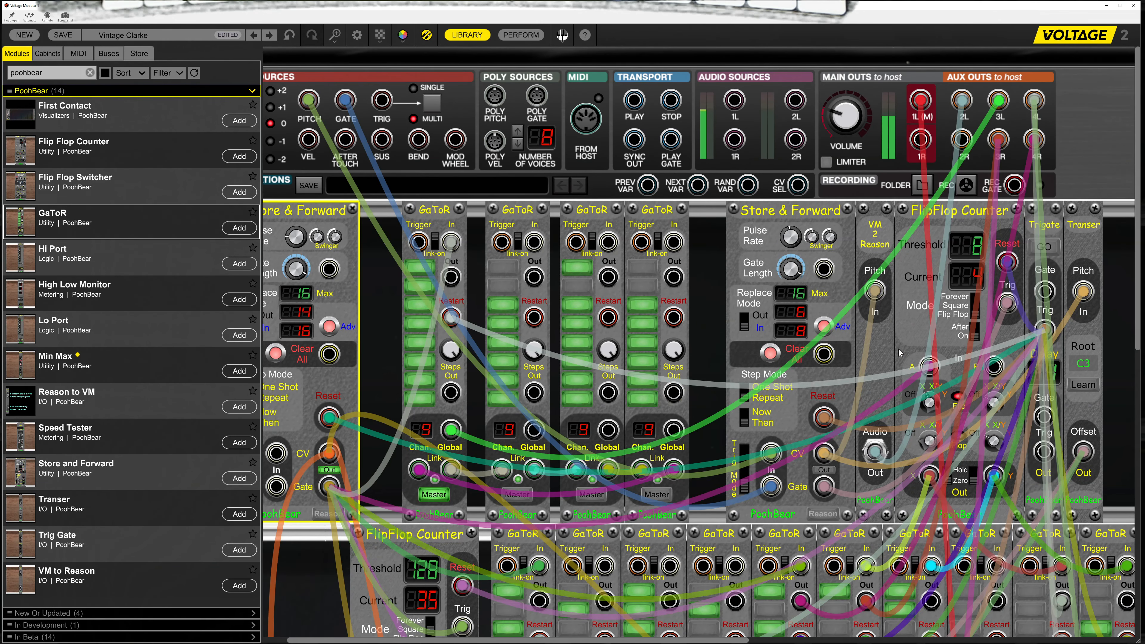
{"action": "left_click", "coordinate": [1033, 255]}
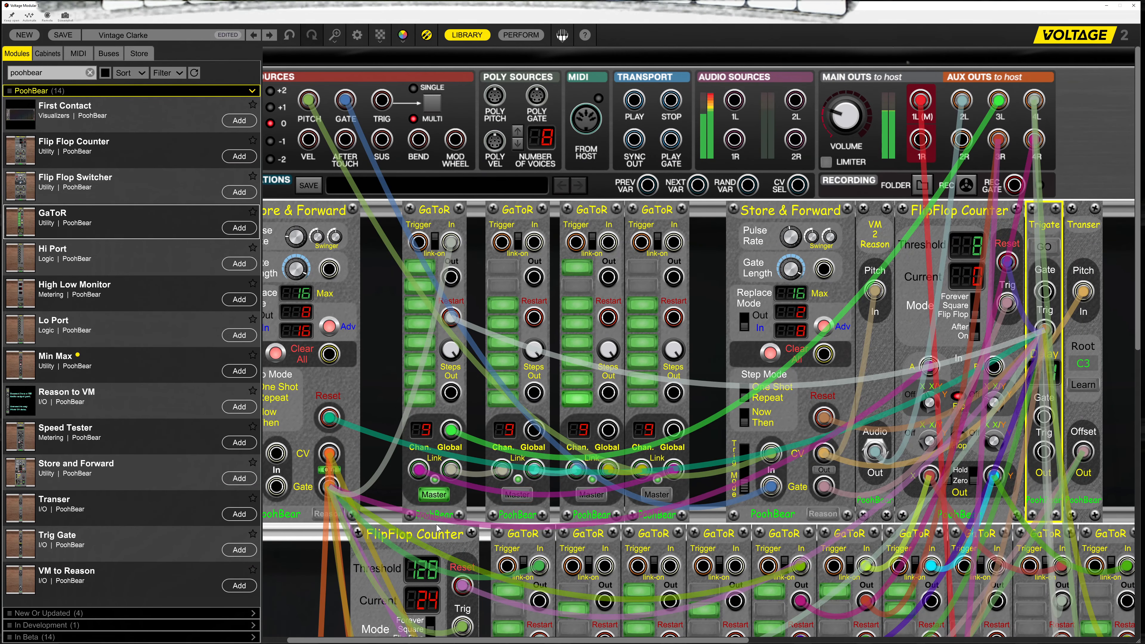
{"action": "left_click", "coordinate": [332, 470]}
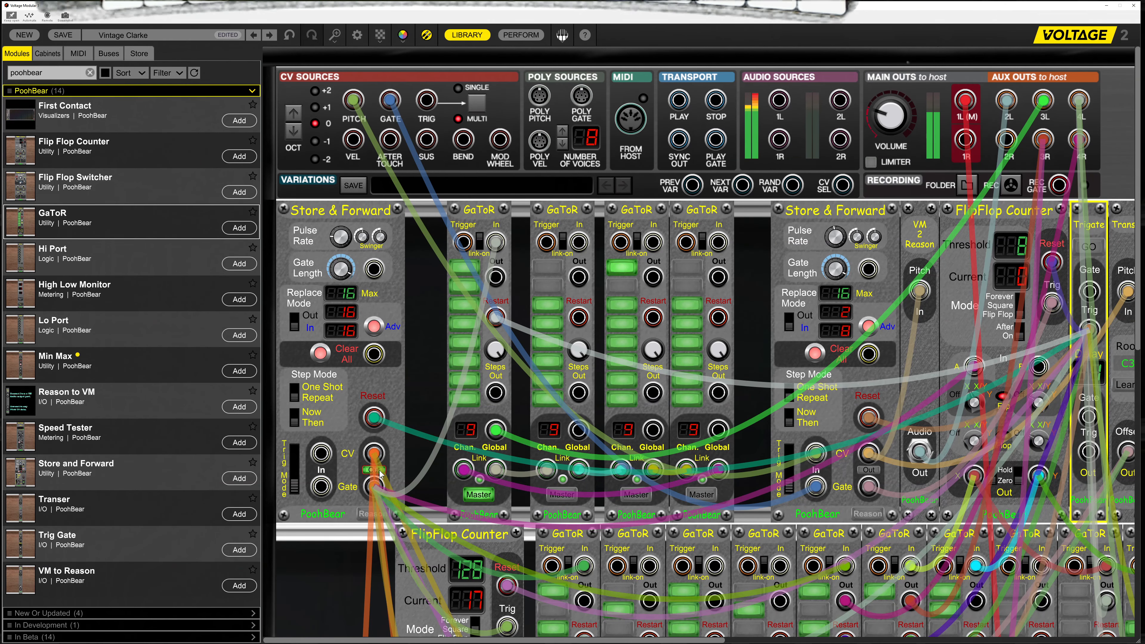
{"action": "left_click", "coordinate": [380, 471]}
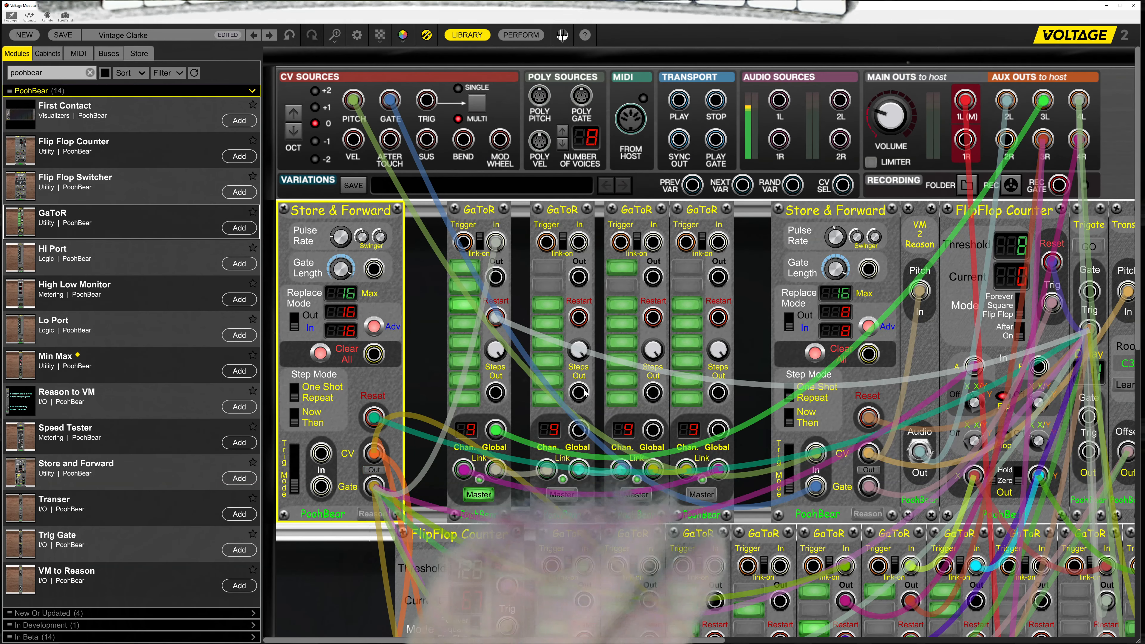
Move the four linked GaToRs directly after the first Store & Forward and place a fifth GaToR in the remaining gap
{"action": "left_click_drag", "start_coordinate": [741, 276], "coordinate": [486, 246]}
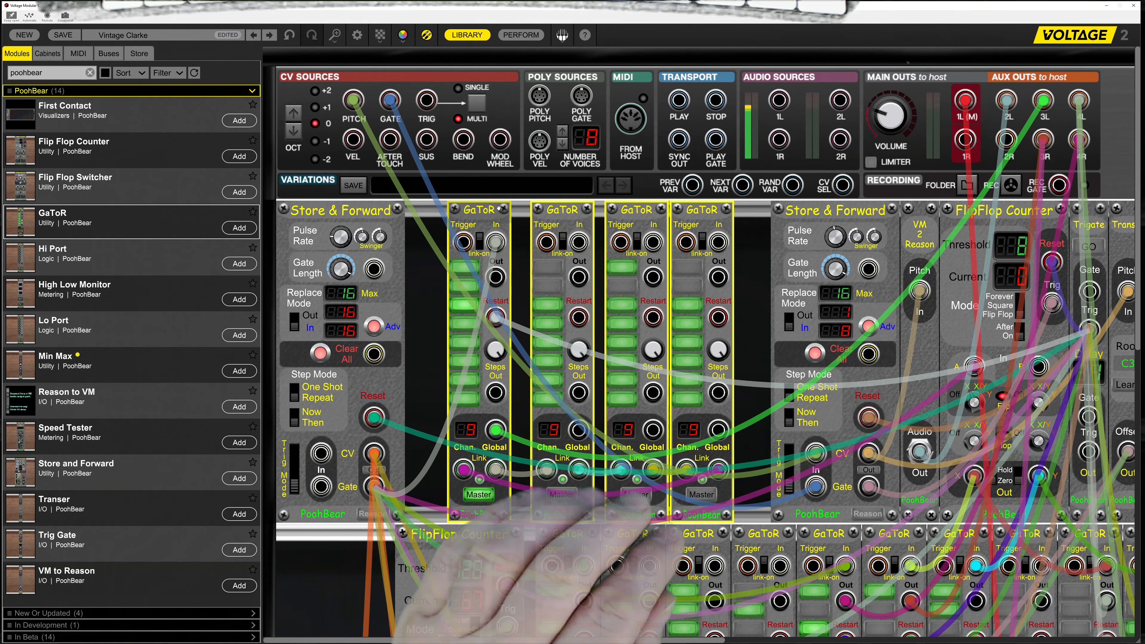
{"action": "left_click_drag", "start_coordinate": [705, 211], "coordinate": [649, 214]}
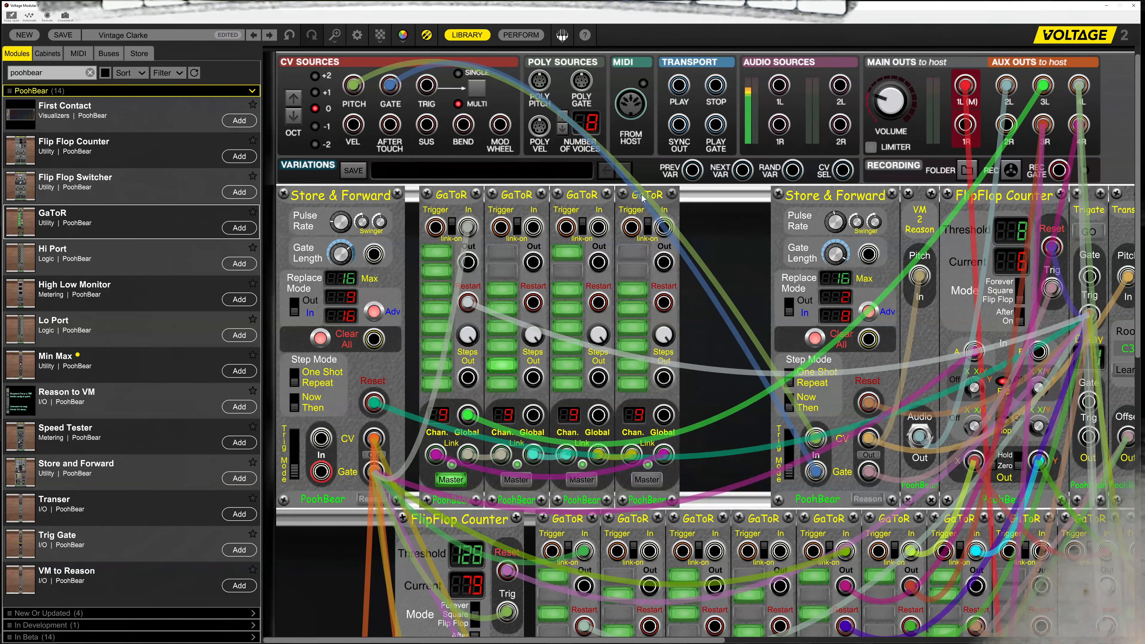
{"action": "left_click_drag", "start_coordinate": [643, 199], "coordinate": [722, 255]}
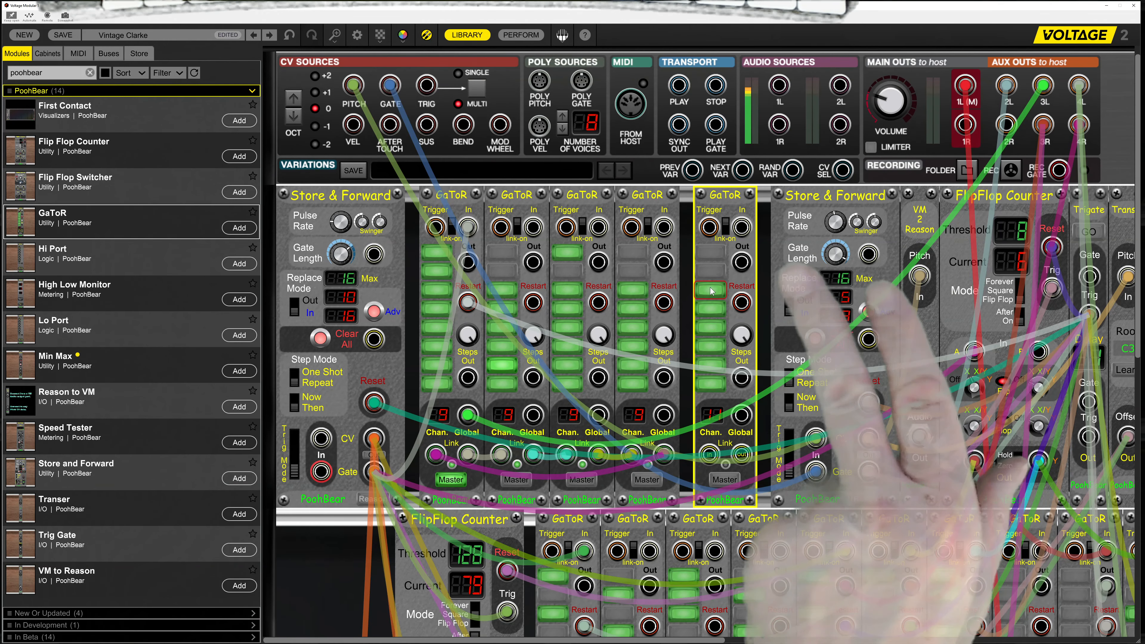
Set the fifth GaToR's step pattern, unlink it, and patch Trigger to the Store & Forward's Gate output, Restart to the Trigate and Out to VM to Reason
{"action": "left_click", "coordinate": [716, 335]}
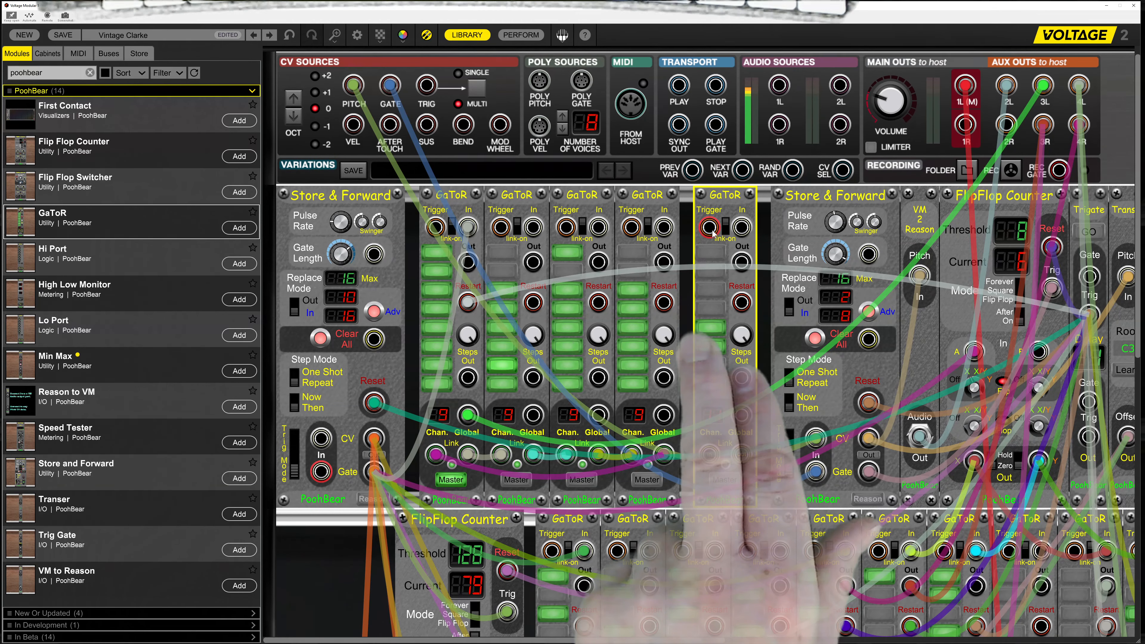
{"action": "left_click", "coordinate": [725, 236]}
{"action": "left_click_drag", "start_coordinate": [717, 231], "coordinate": [1084, 318]}
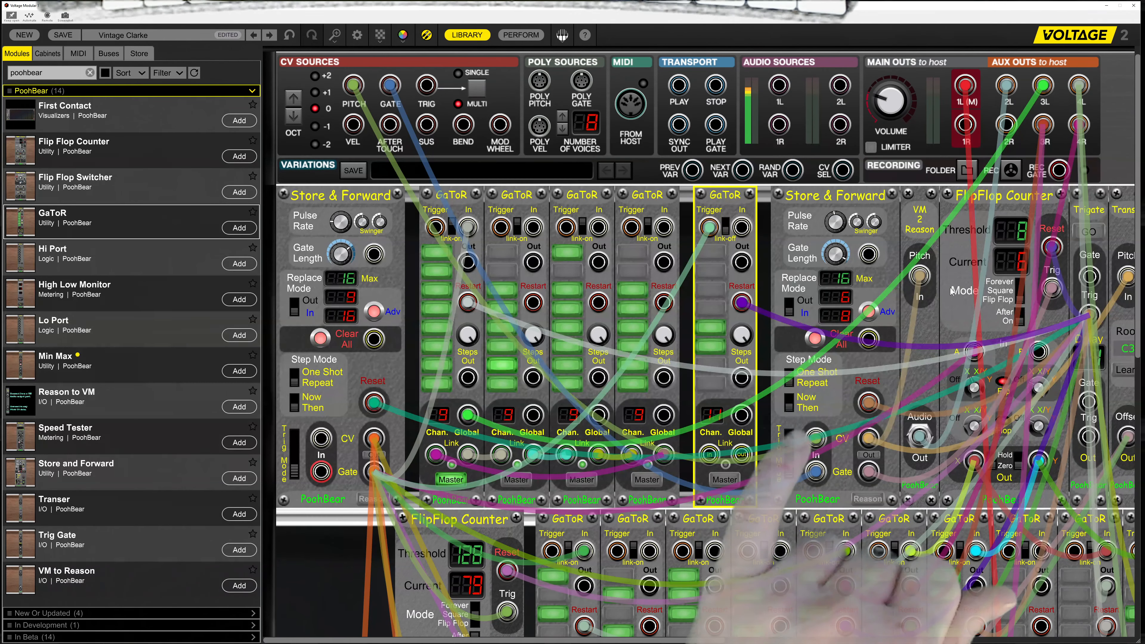
{"action": "left_click_drag", "start_coordinate": [742, 262], "coordinate": [920, 277]}
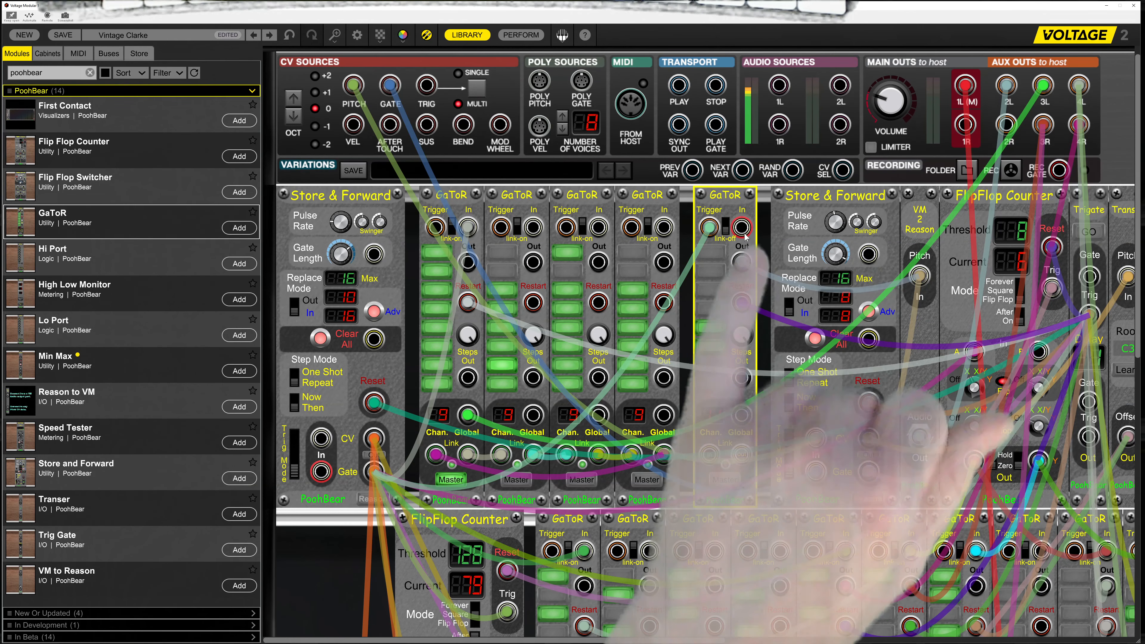
Add a DC Source utility module in the empty space before the FlipFlop Counter in the second row
{"action": "left_click_drag", "start_coordinate": [742, 226], "coordinate": [742, 228]}
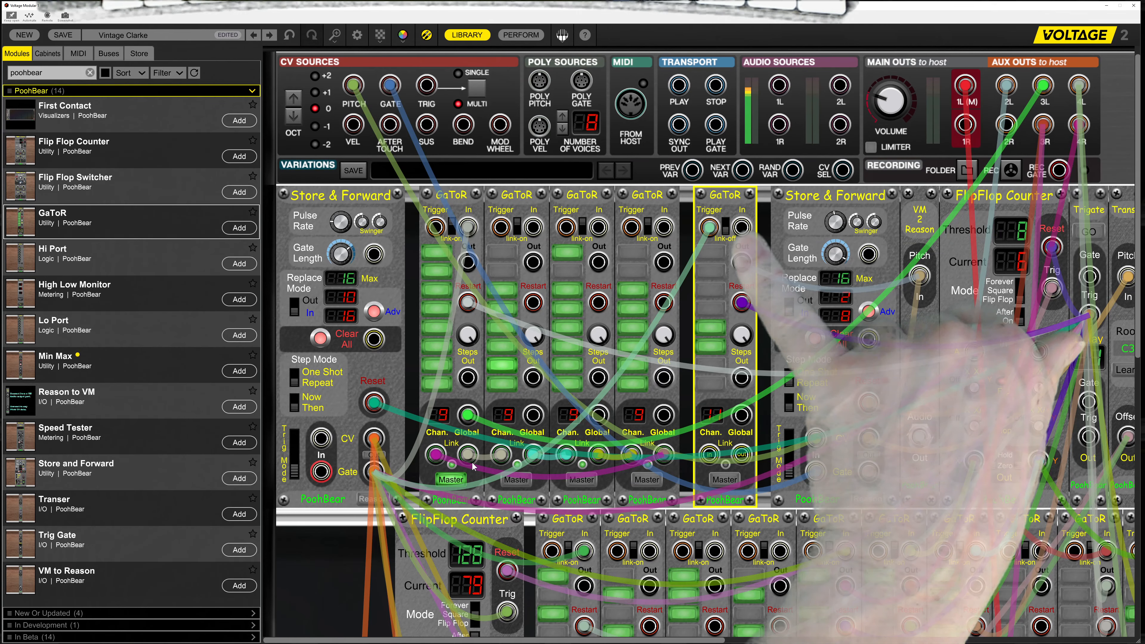
{"action": "right_click", "coordinate": [308, 564]}
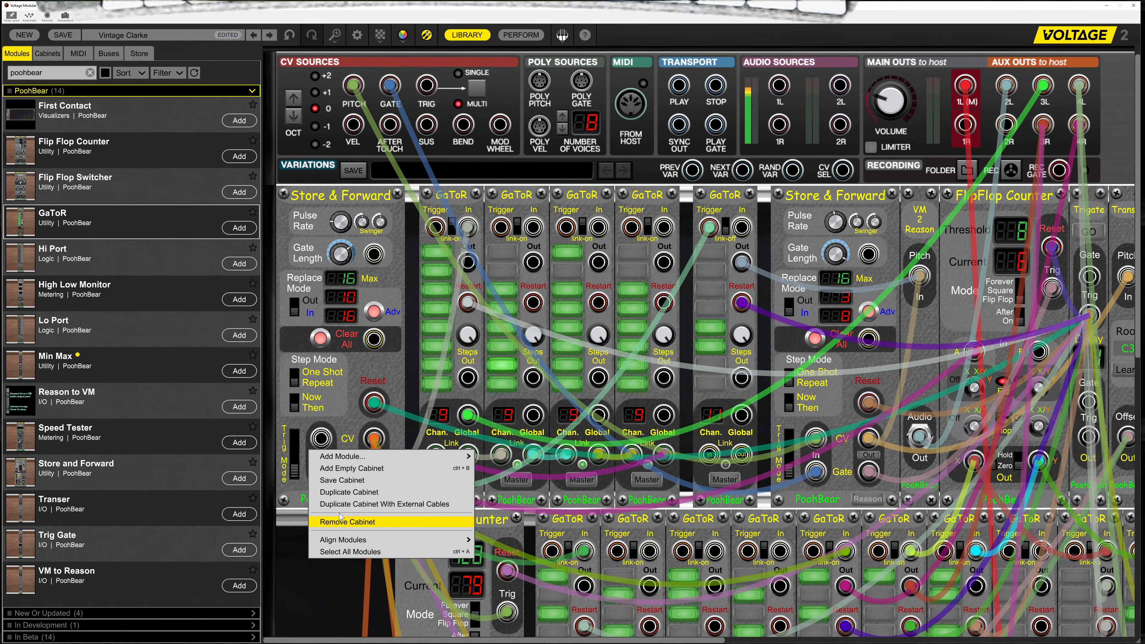
{"action": "mouse_move", "coordinate": [379, 457]}
{"action": "mouse_move", "coordinate": [505, 443]}
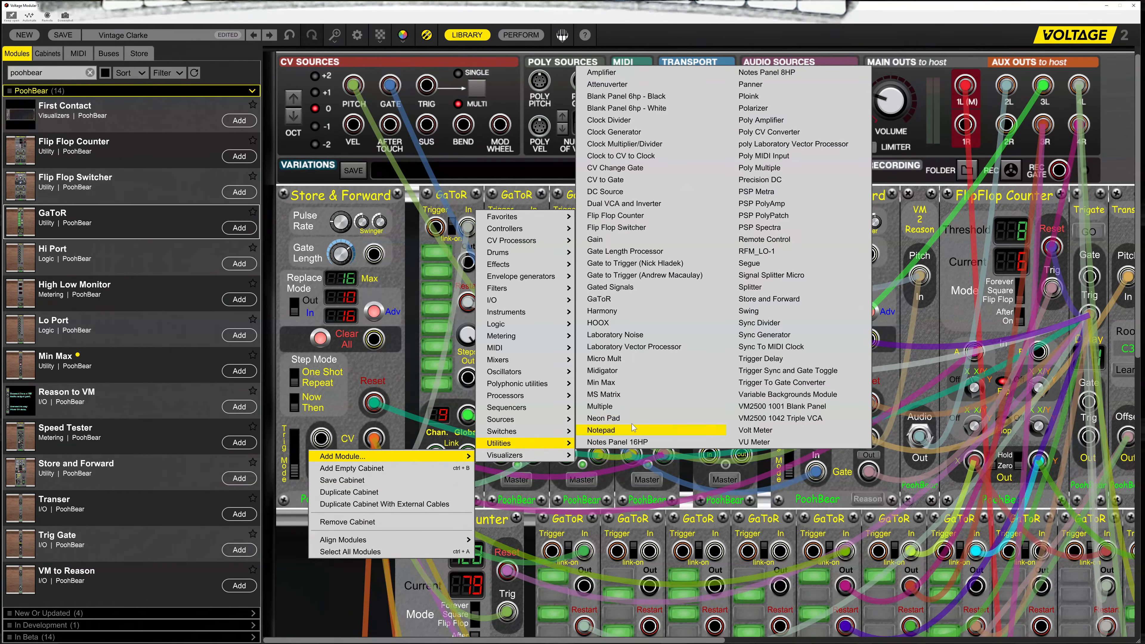
{"action": "left_click", "coordinate": [604, 192]}
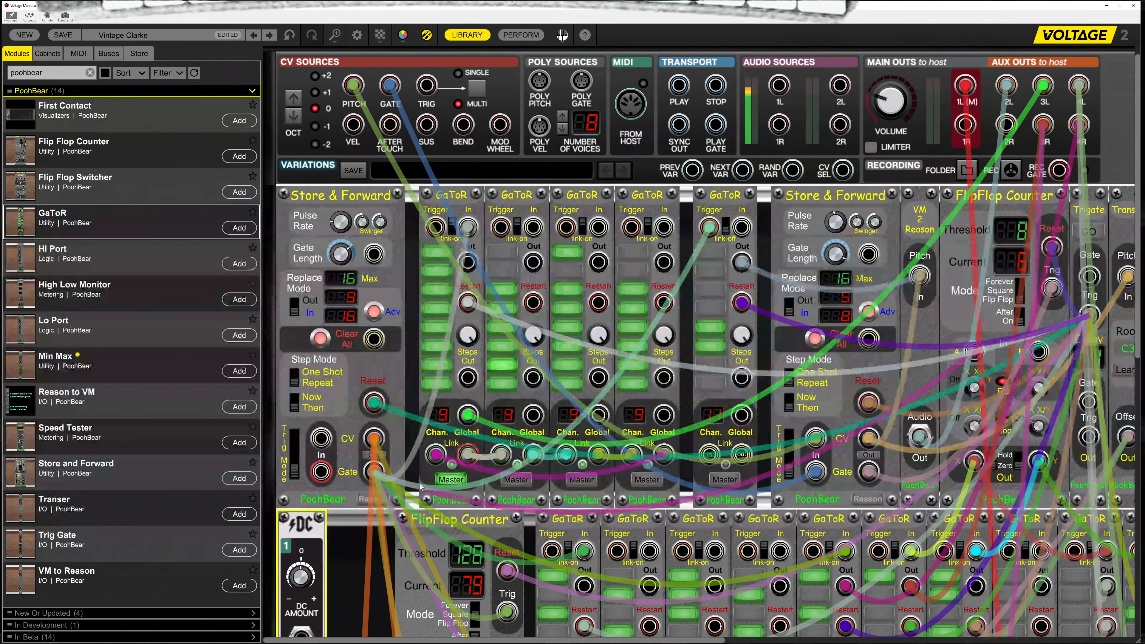
Set the DC Source's DC Amount 1 to 1 volt and patch its output to the fifth GaToR's In
{"action": "right_click", "coordinate": [304, 579]}
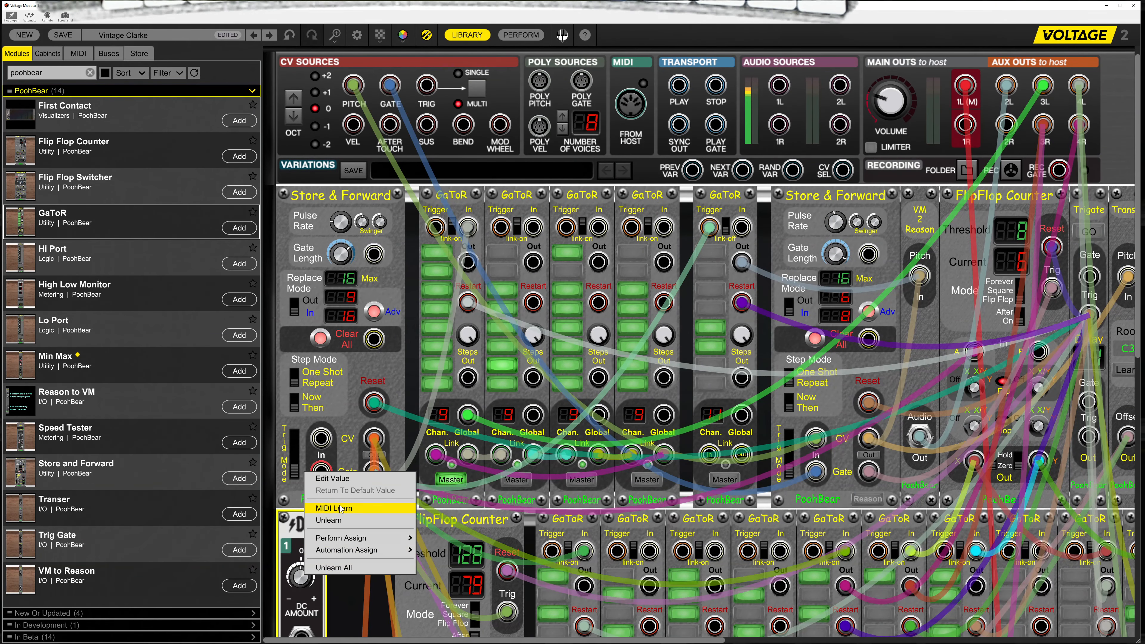
{"action": "left_click", "coordinate": [350, 478]}
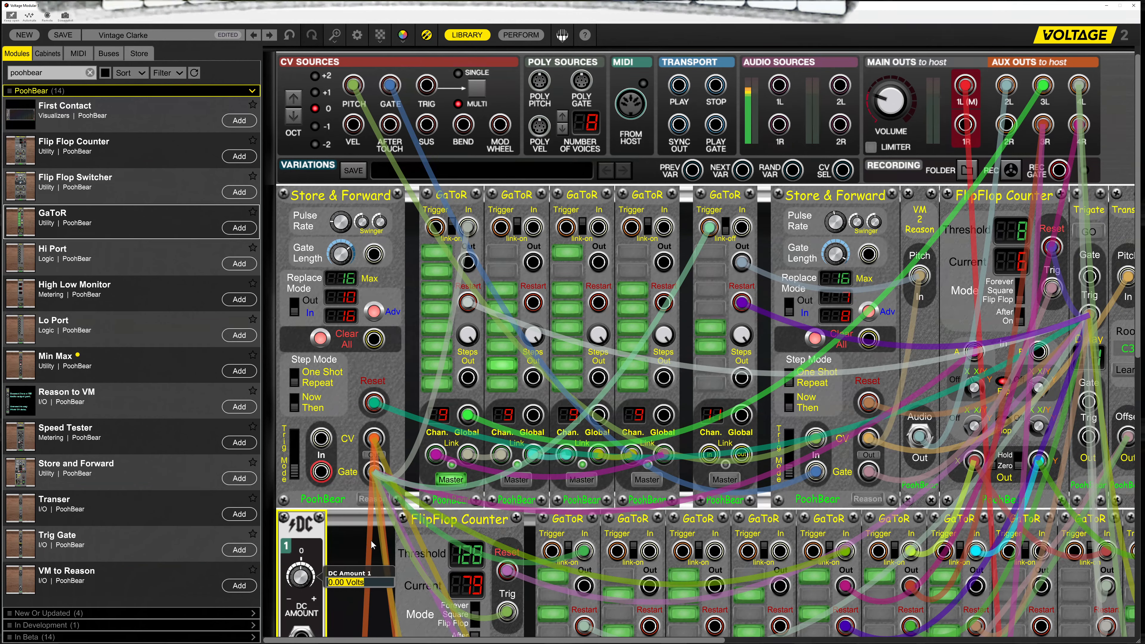
{"action": "type", "text": "1"}
{"action": "key", "text": "Return"}
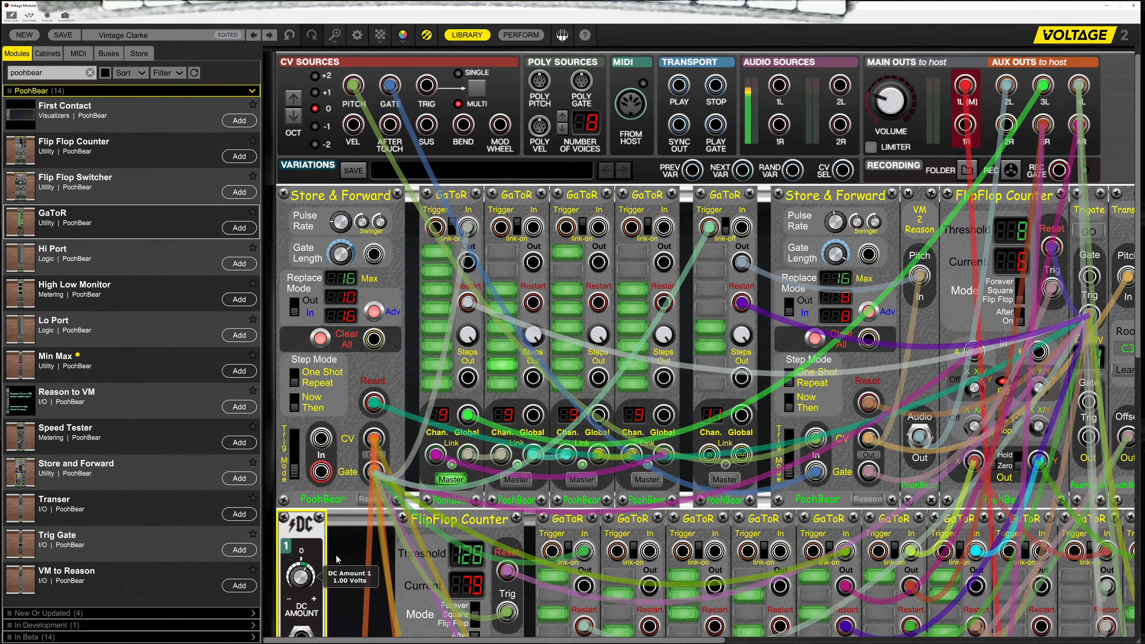
{"action": "left_click_drag", "start_coordinate": [302, 633], "coordinate": [742, 227]}
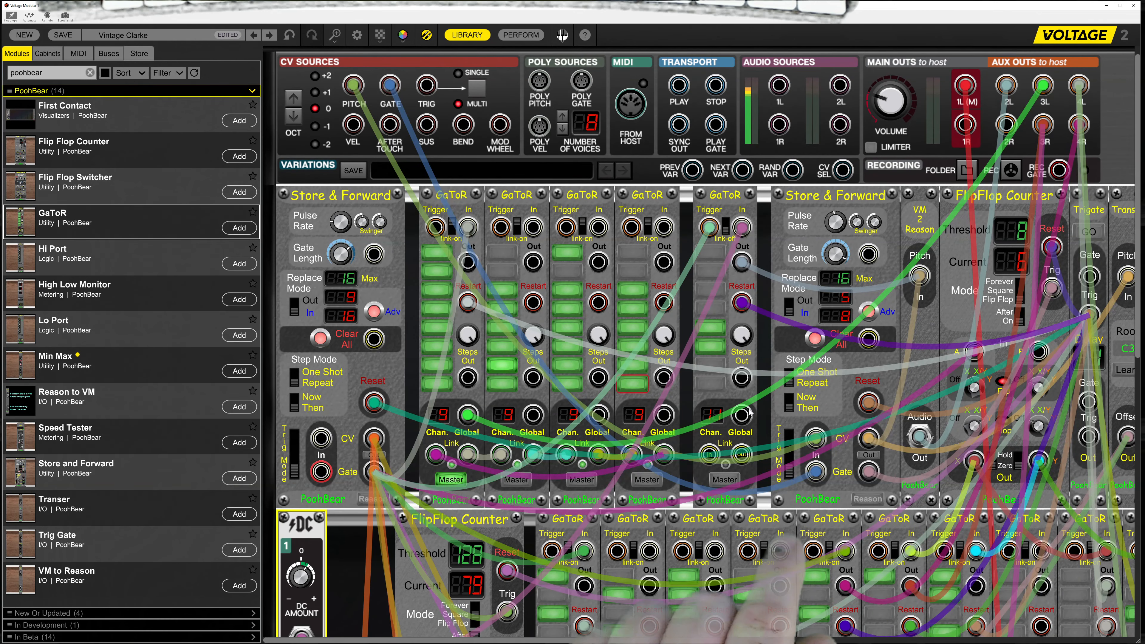
Enable the outputs of both Store & Forward modules and audition the patch by firing the Trigate
{"action": "left_click", "coordinate": [880, 461]}
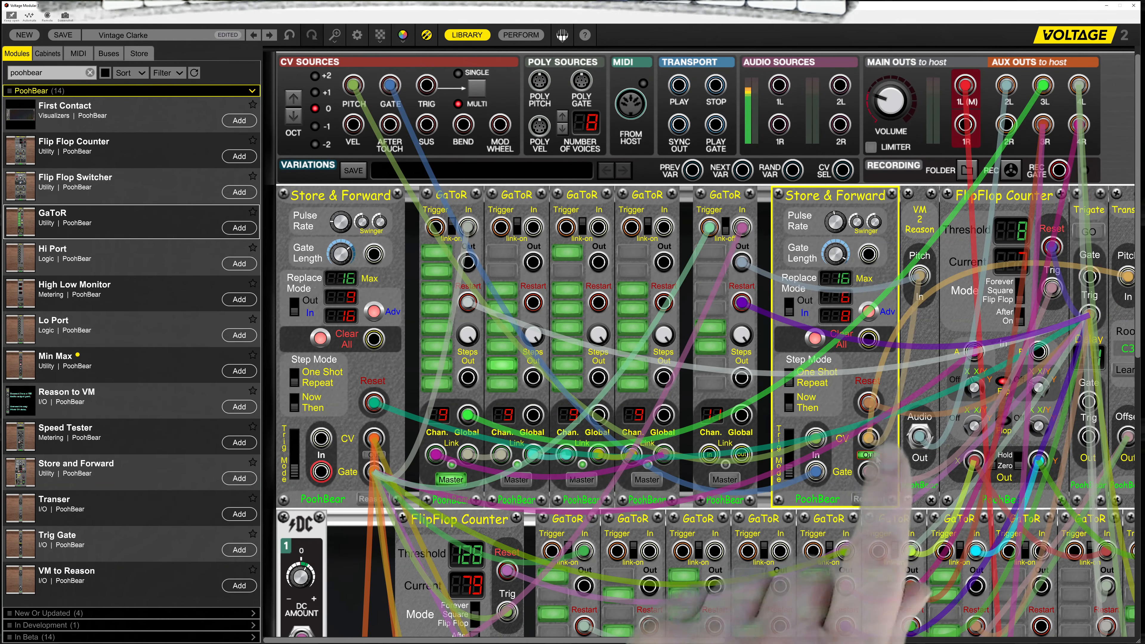
{"action": "left_click", "coordinate": [379, 456]}
{"action": "left_click", "coordinate": [1087, 232]}
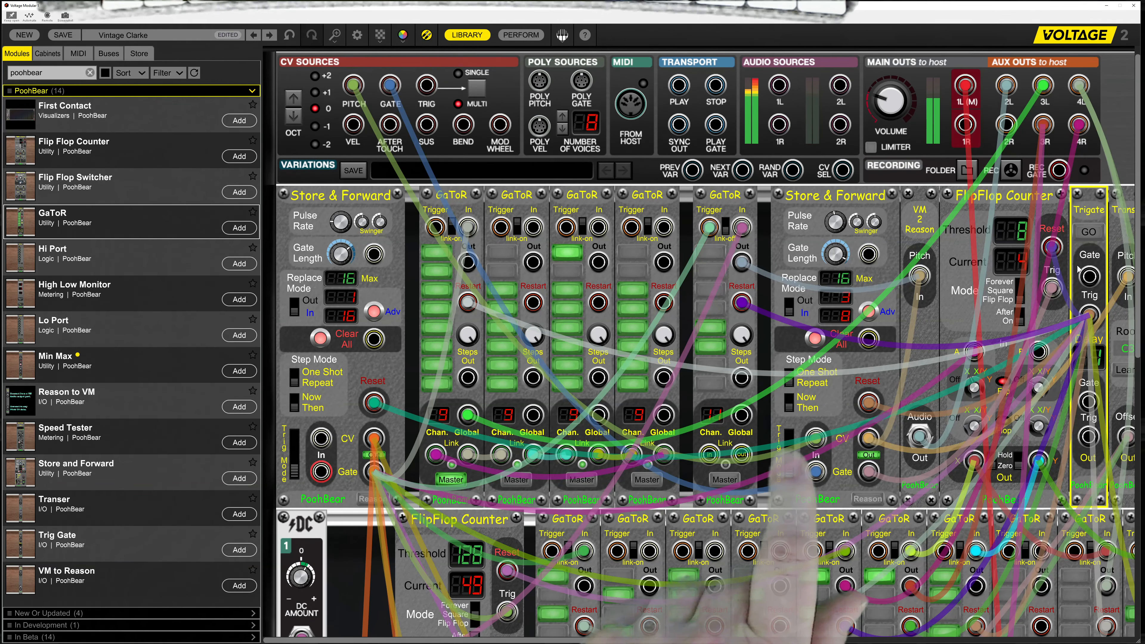
{"action": "left_click", "coordinate": [1088, 234]}
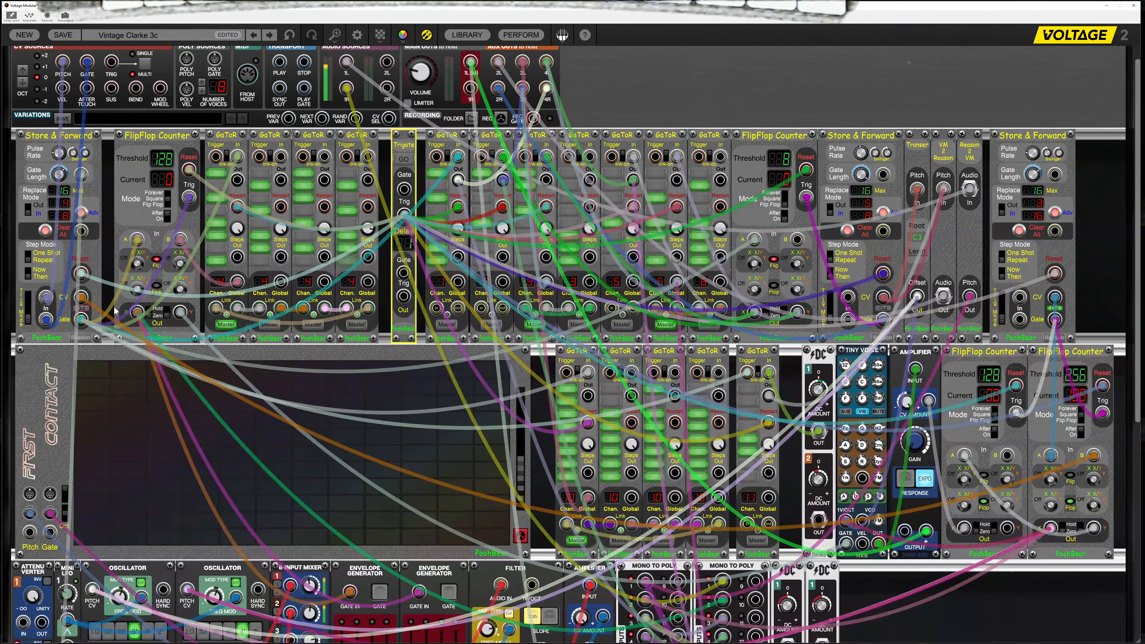
Enable the output of the Store & Forward beside the Transer in the Vintage Clarke 3c patch and fire its Trigate
{"action": "left_click", "coordinate": [882, 312]}
{"action": "left_click", "coordinate": [411, 165]}
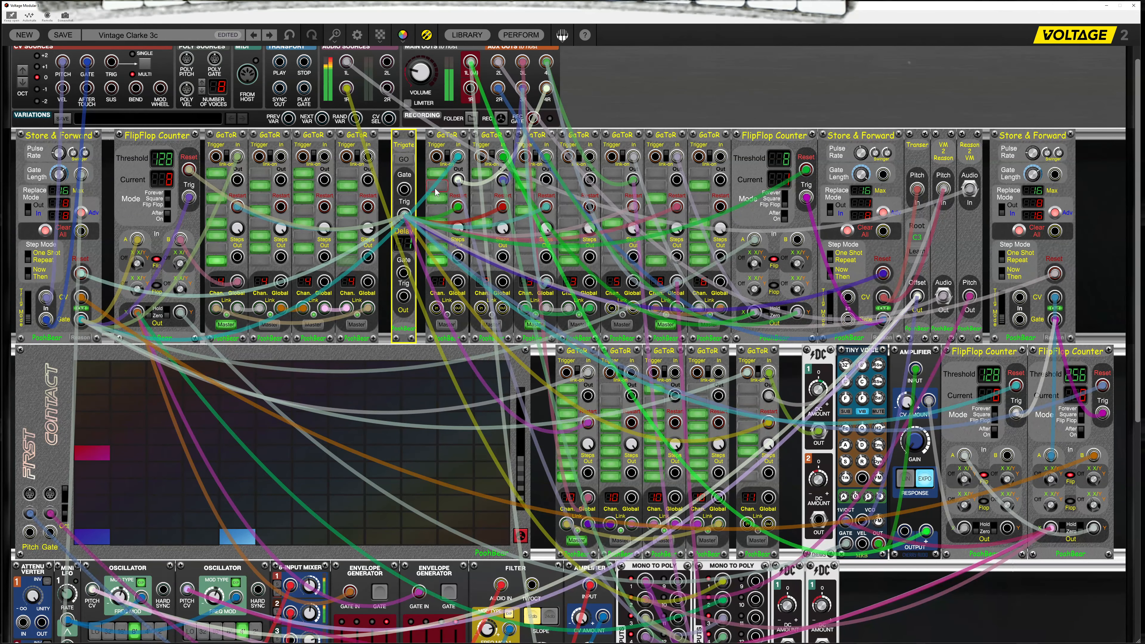